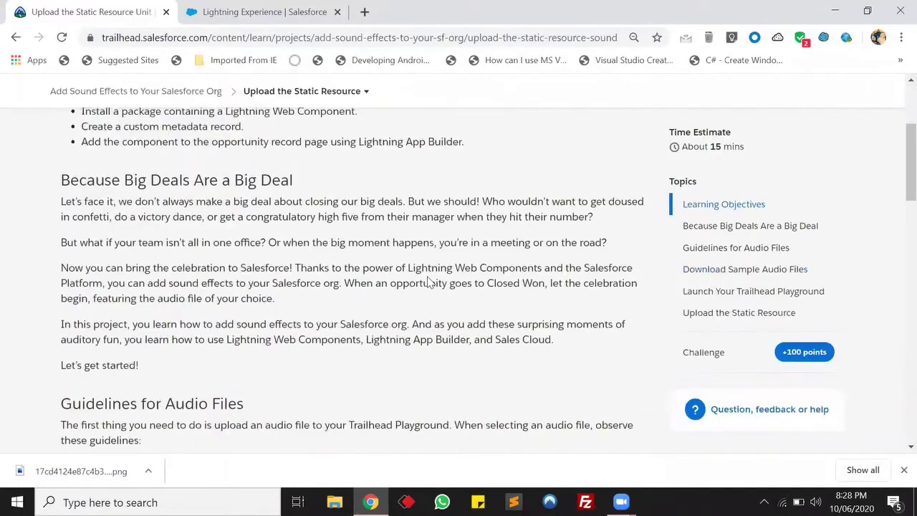
Step: Review the unit's audio guidelines, and play Whoo Hoo.mp3 from Final Files > Human in the desktop folder Trailshred_sample_audio_files
scroll(429, 282, down, 4)
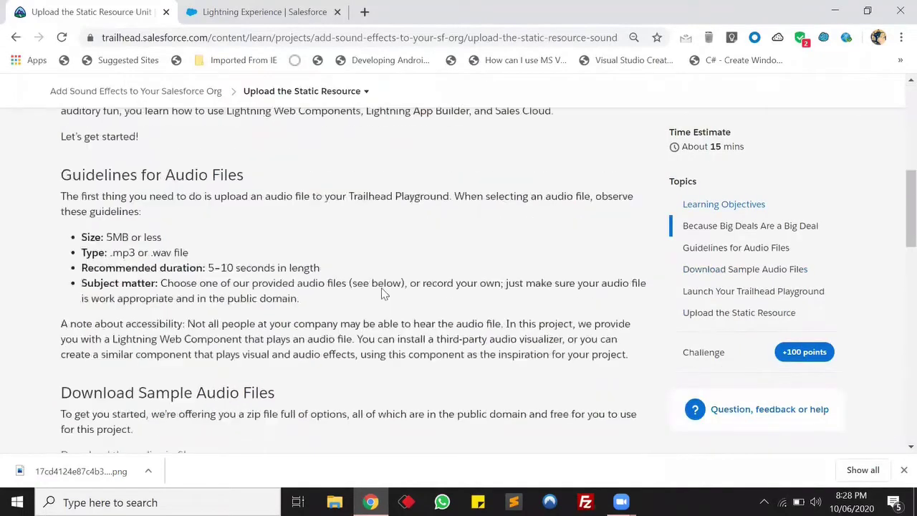
click(903, 470)
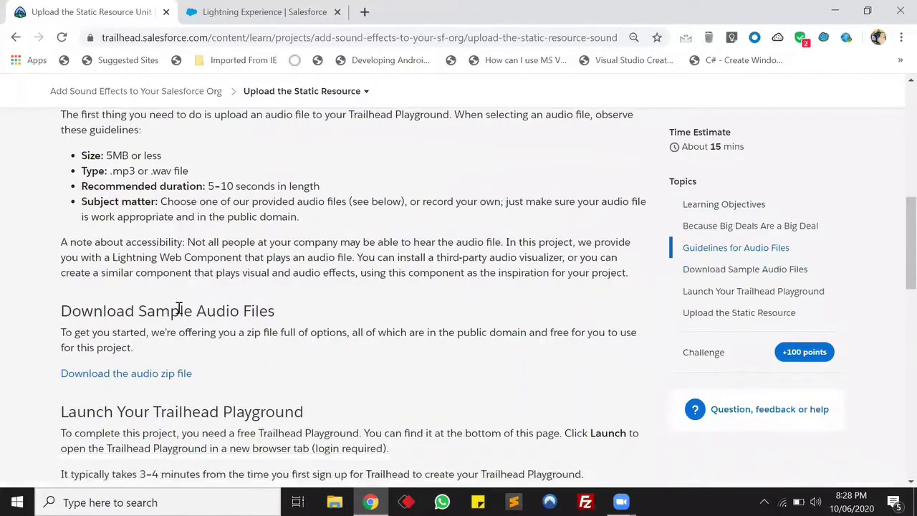
scroll(329, 328, down, 3)
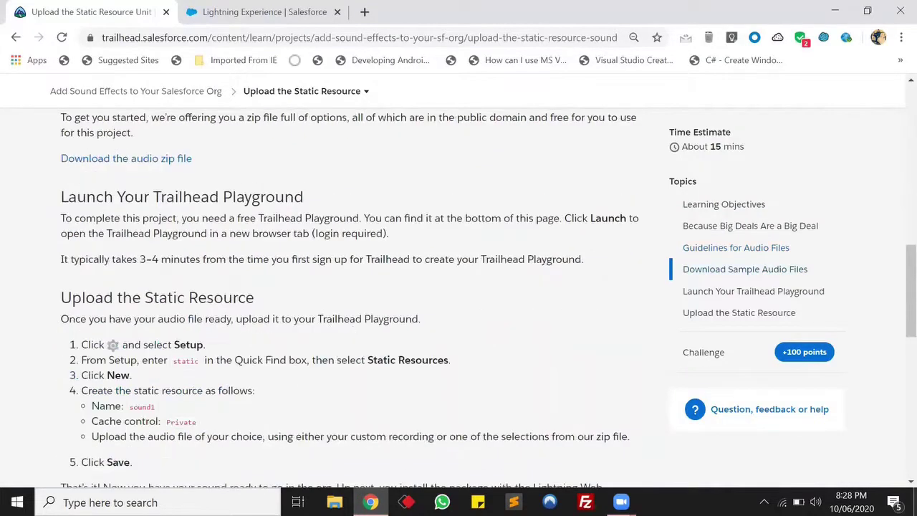
key(super+d)
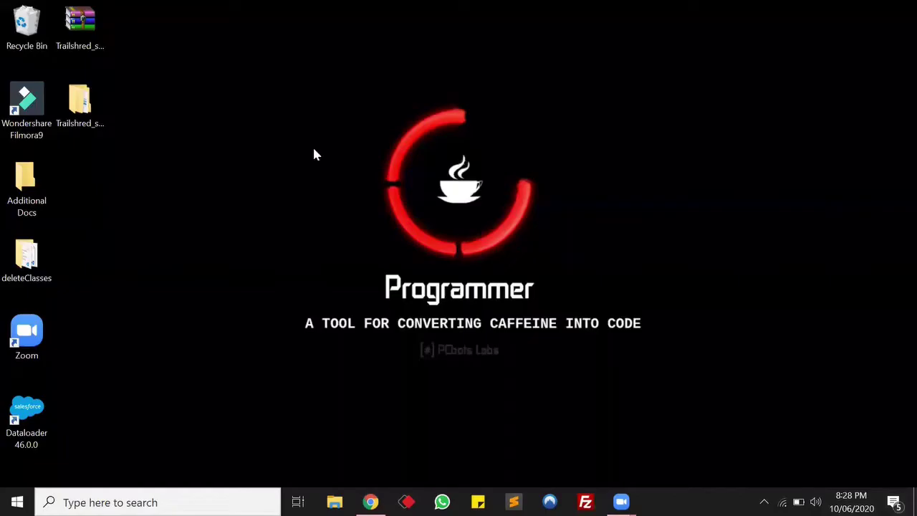
double_click(88, 113)
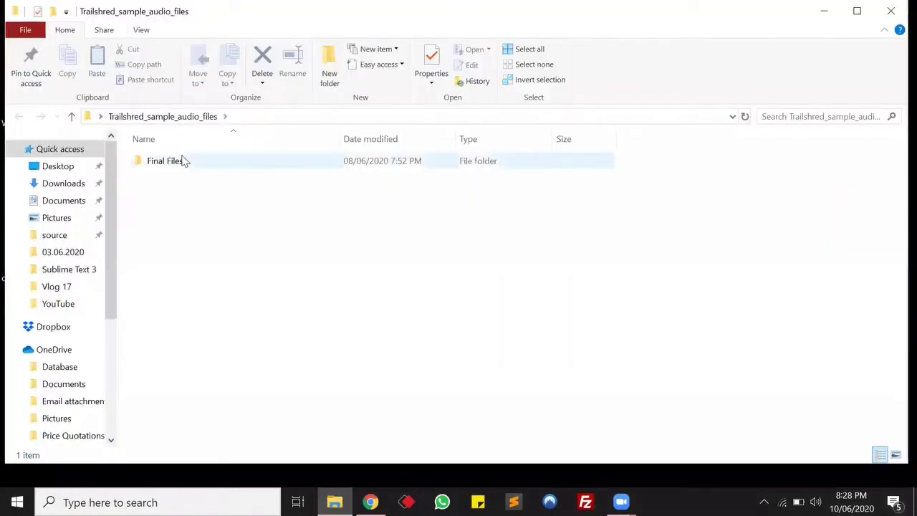
double_click(181, 161)
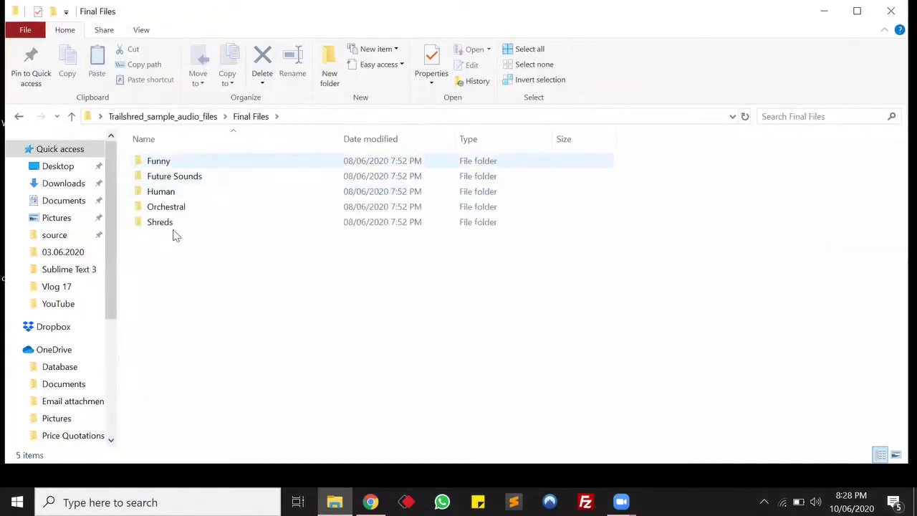
double_click(209, 193)
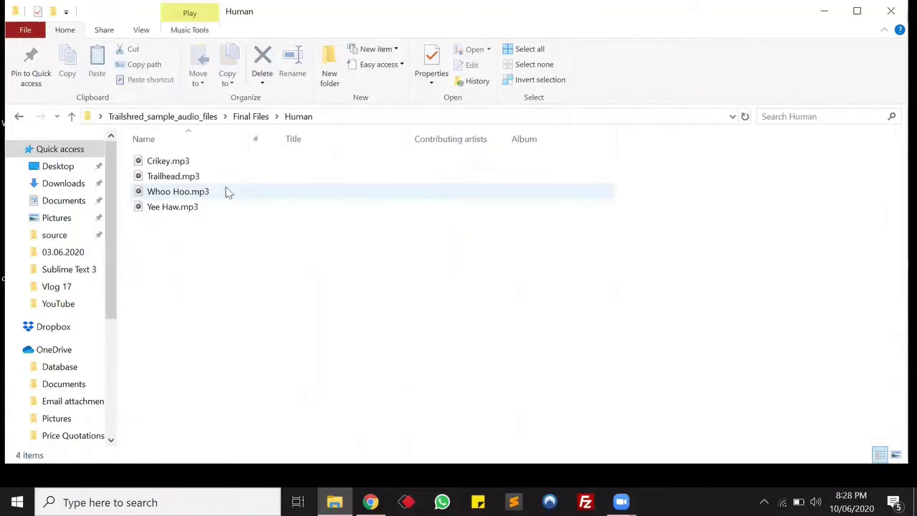
double_click(190, 195)
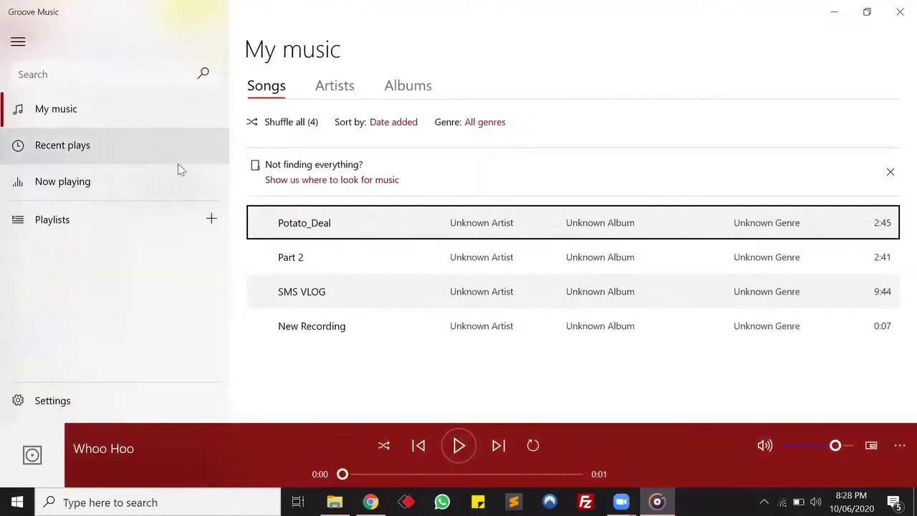
click(899, 9)
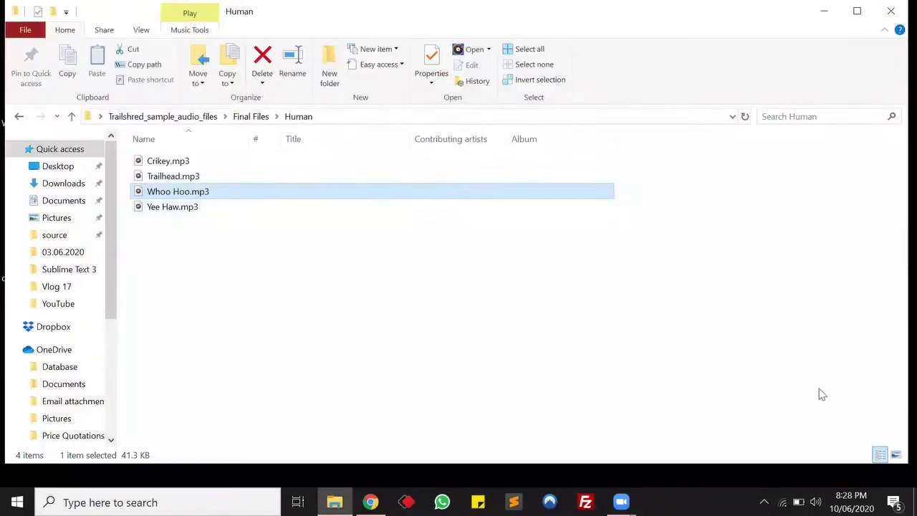
Step: Set the system speaker volume to 67
click(815, 502)
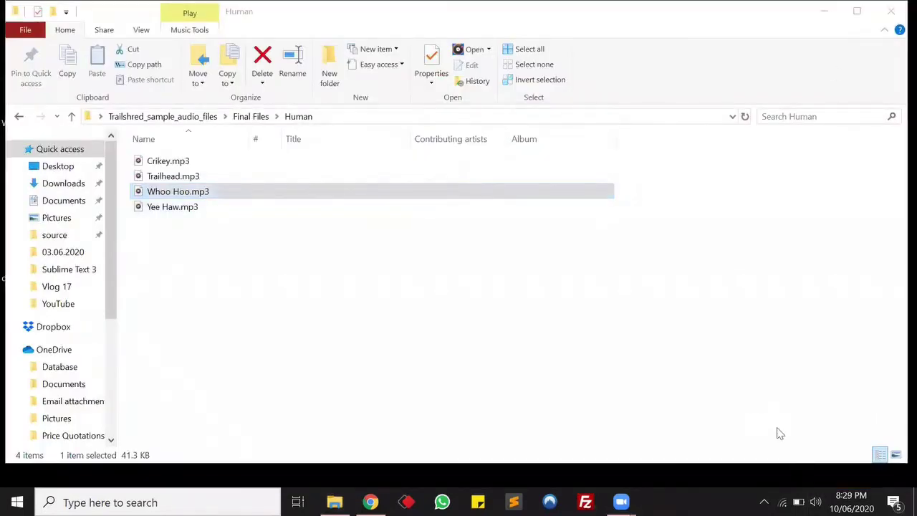
key(Down)
key(Down)
key(Down)
key(Down)
key(Down)
key(Down)
key(Down)
key(Down)
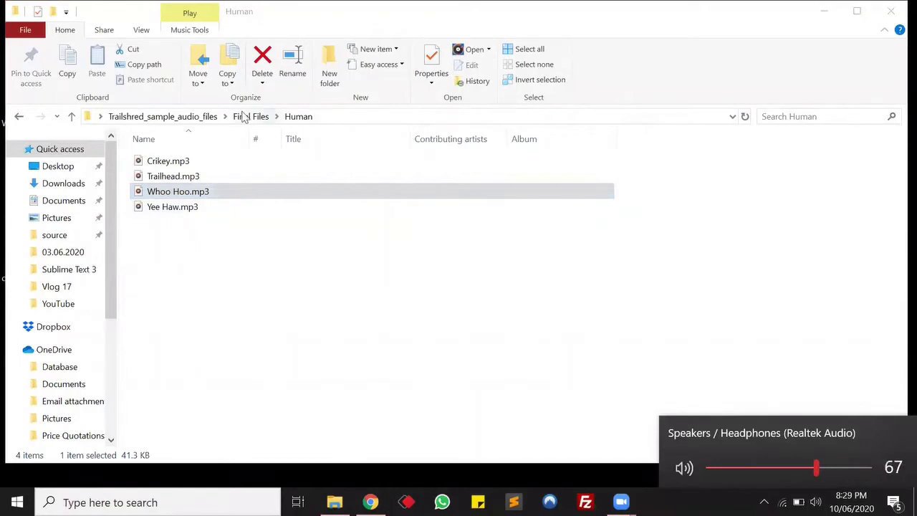
Step: Play Shred1.mp3 from the Shreds folder, adjust the player's volume, and close the player
click(252, 116)
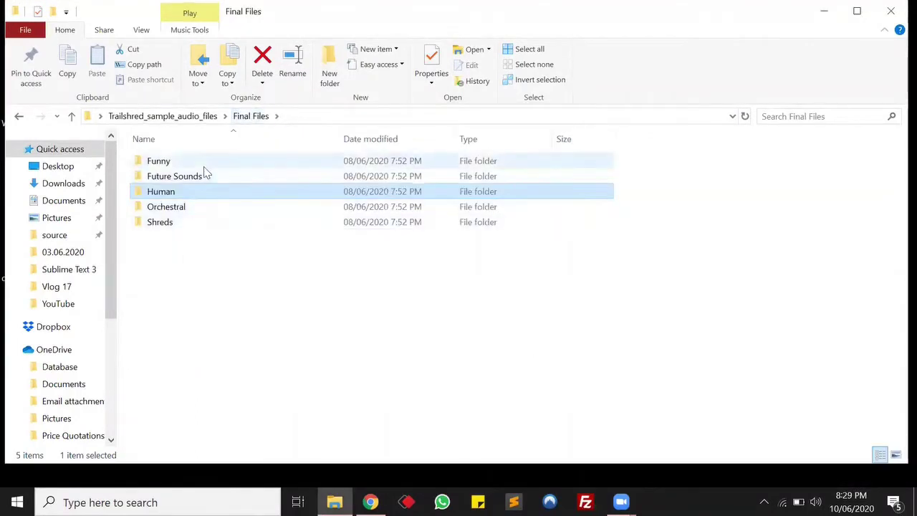
double_click(192, 223)
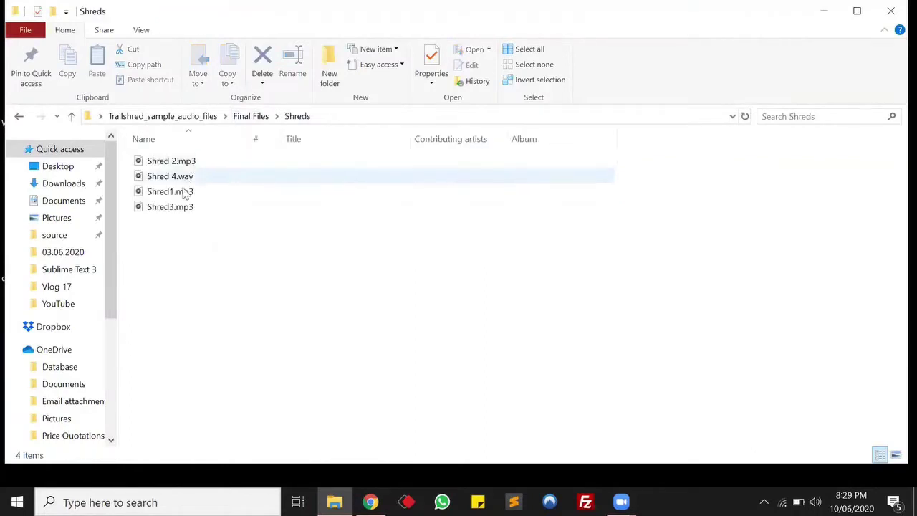
double_click(184, 192)
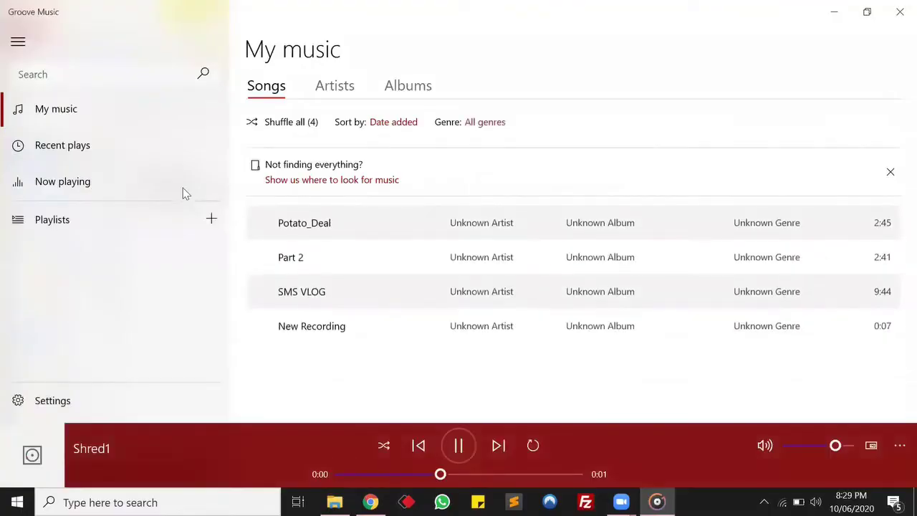
click(805, 445)
click(819, 446)
click(899, 11)
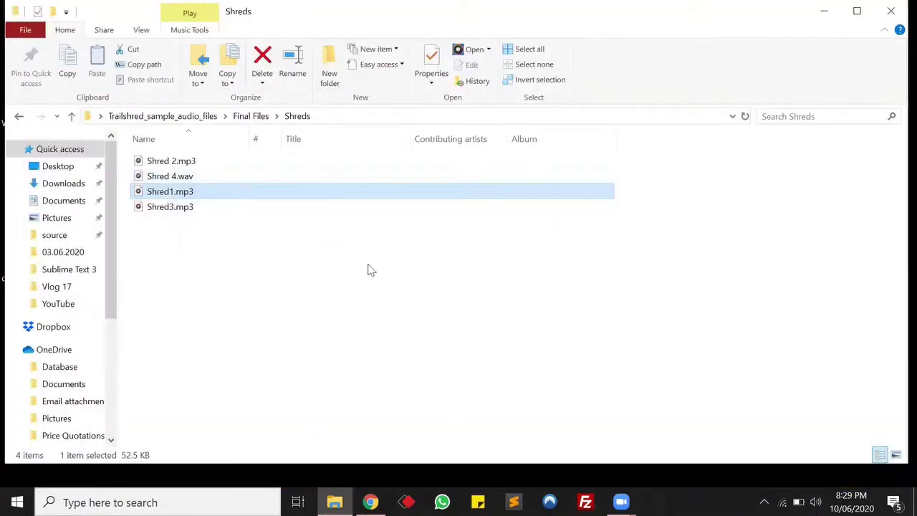
Step: Copy Shred1.mp3 from the Shreds folder of Trailshred_sample_audio_files to the desktop
key(alt+Tab)
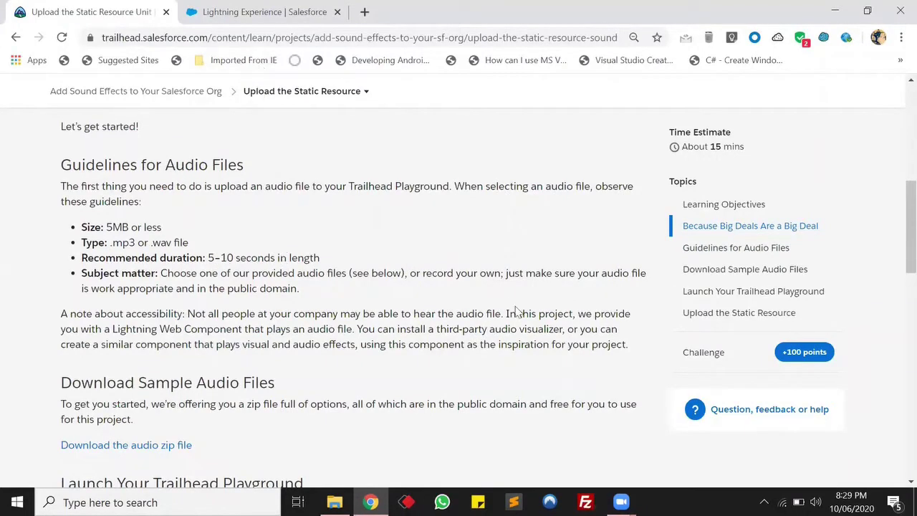
scroll(515, 310, down, 1)
key(super+d)
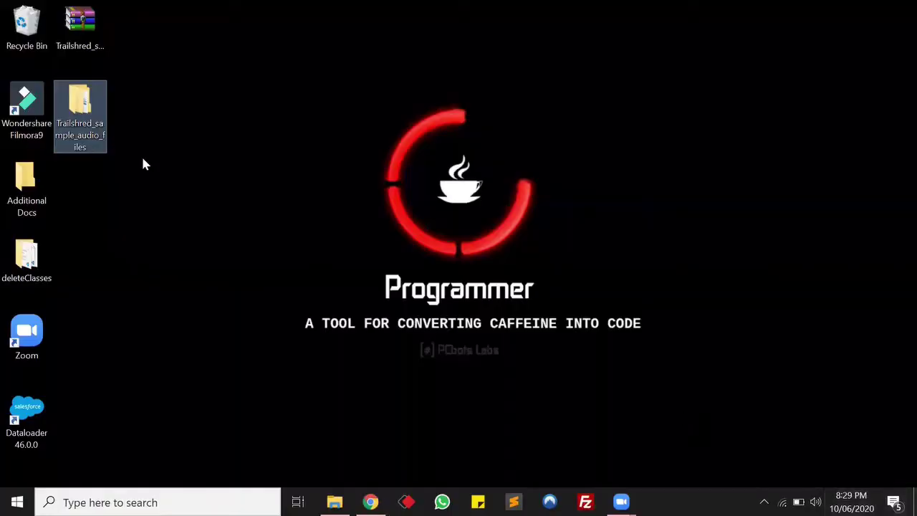
double_click(89, 130)
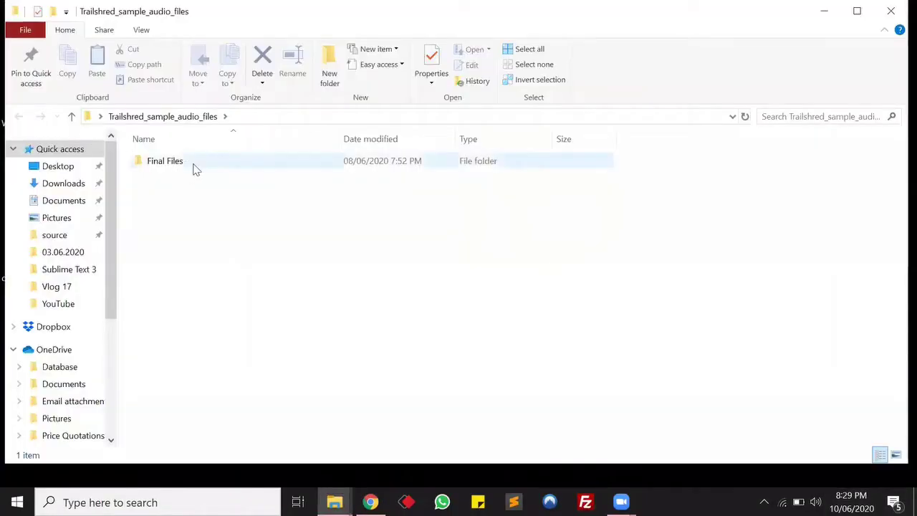
double_click(194, 167)
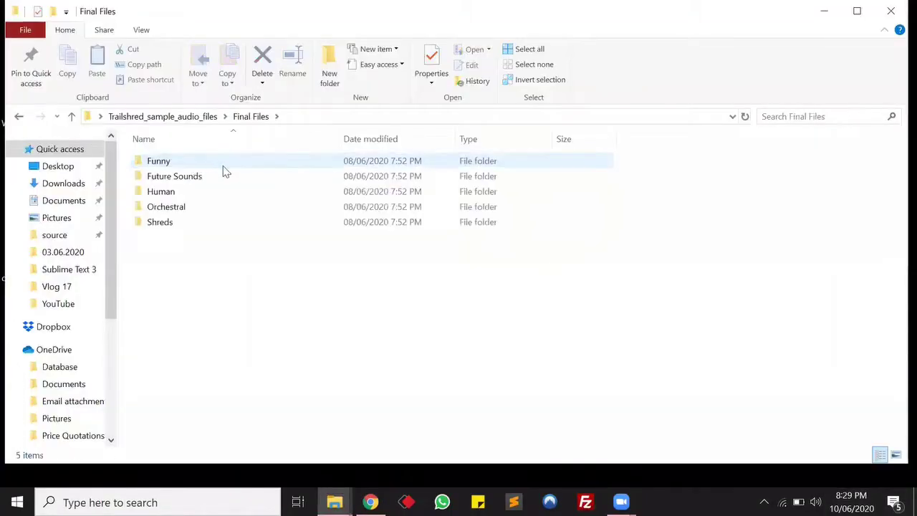
double_click(190, 224)
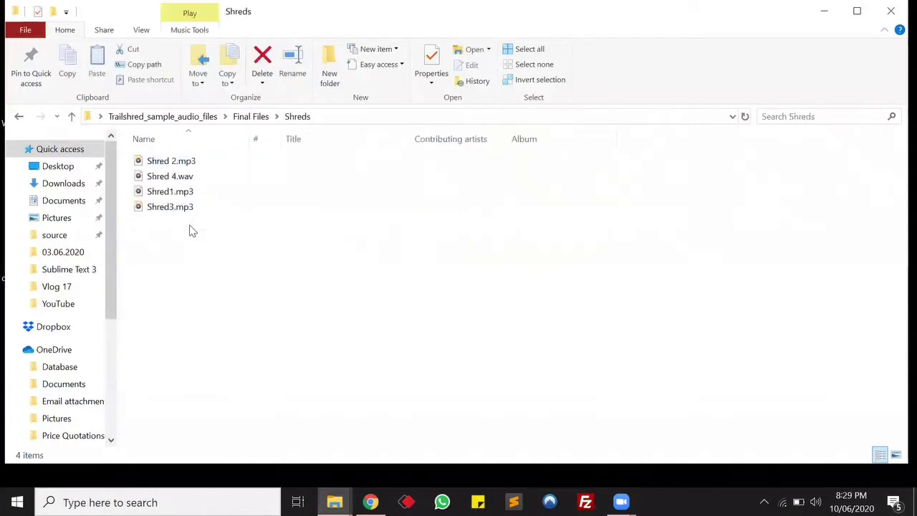
click(186, 191)
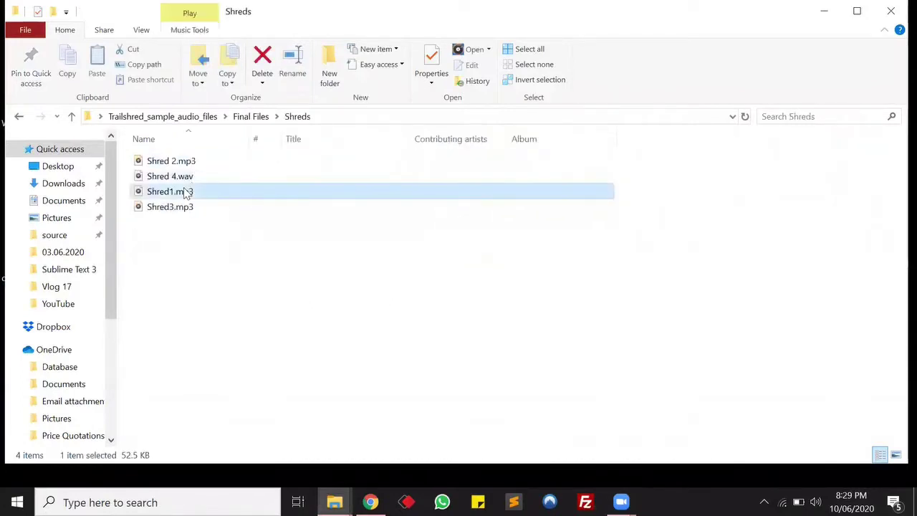
click(894, 9)
key(ctrl+v)
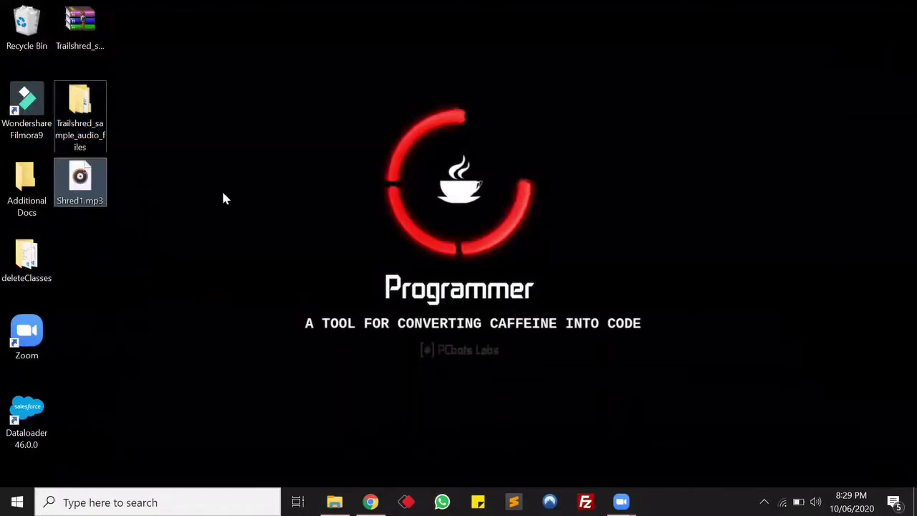
click(144, 204)
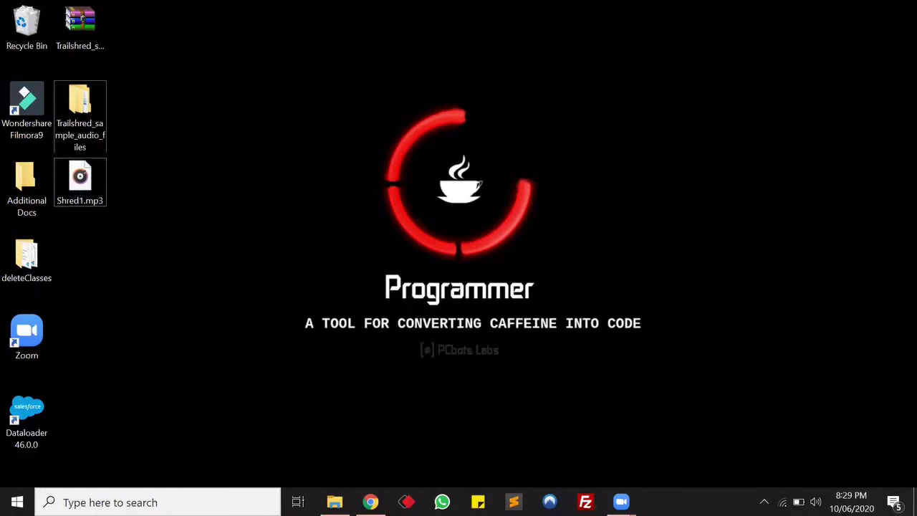
Step: Switch to the Trailhead Playground in Chrome, close the COVID-19 admin notice, and open Setup
mouse_move(370, 501)
click(334, 410)
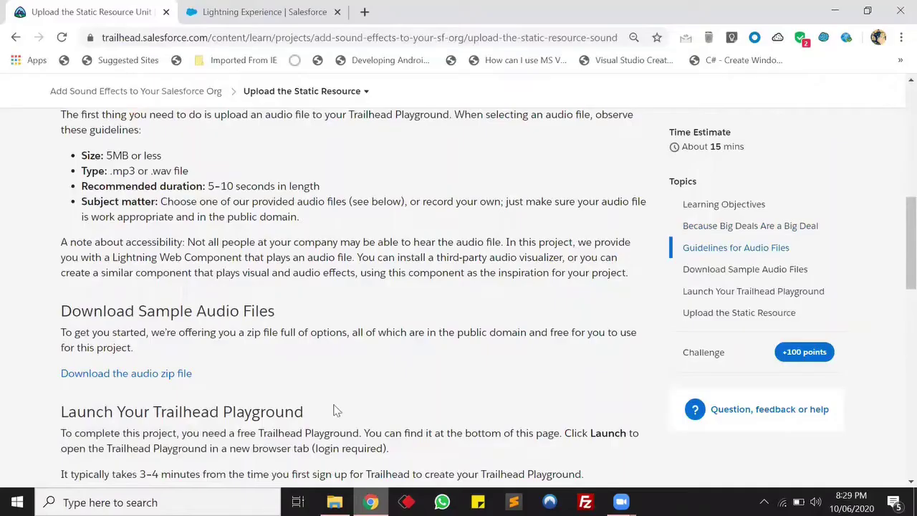
click(260, 8)
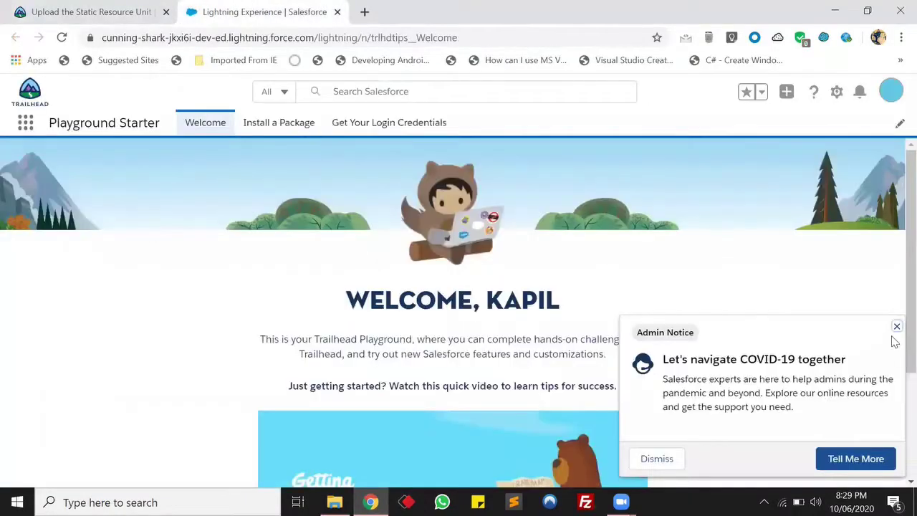
click(896, 328)
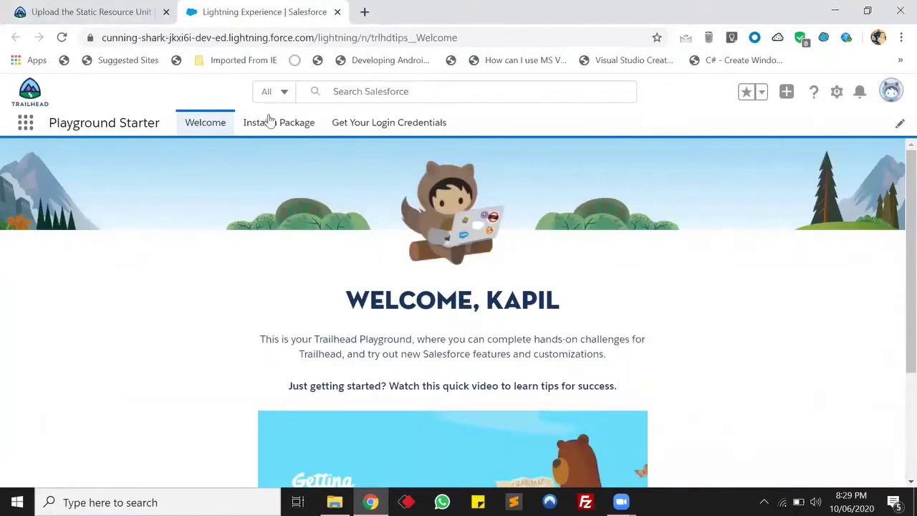
click(836, 92)
click(796, 134)
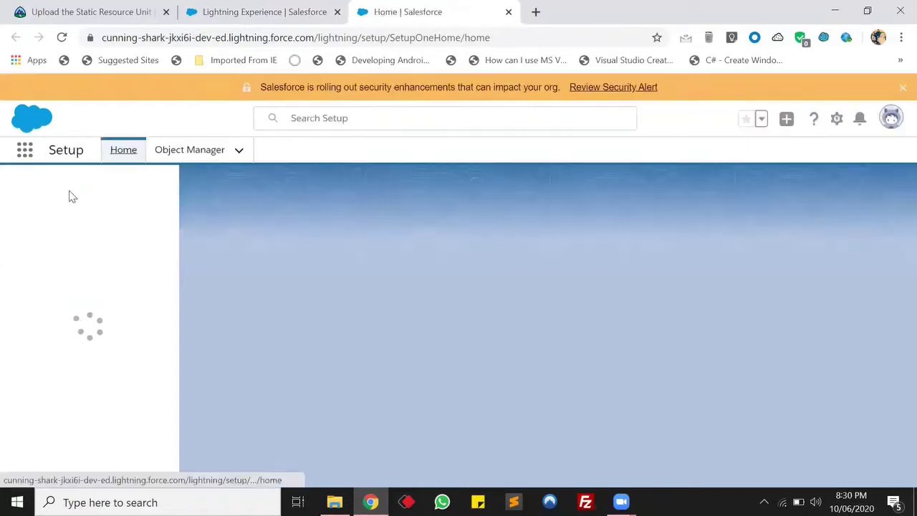
Step: Find Static Resources in Setup by searching for "static", and start a new static resource
text(static)
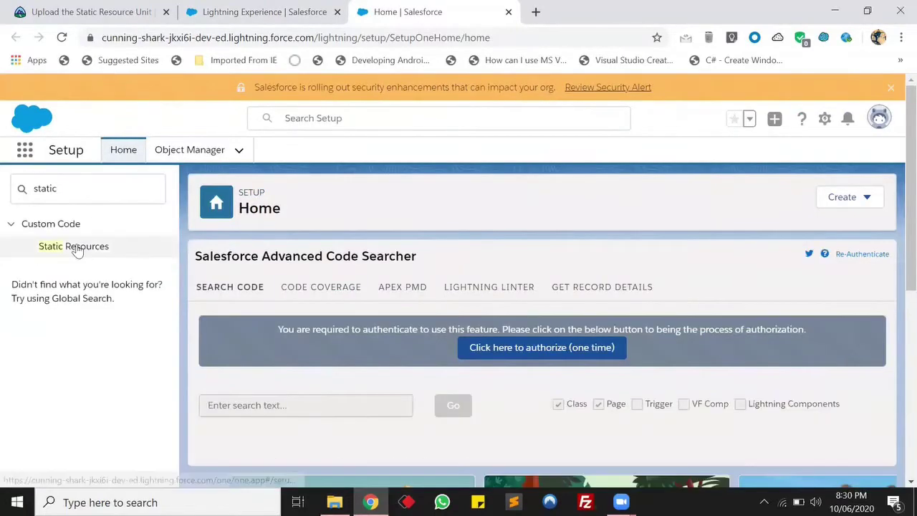
click(75, 247)
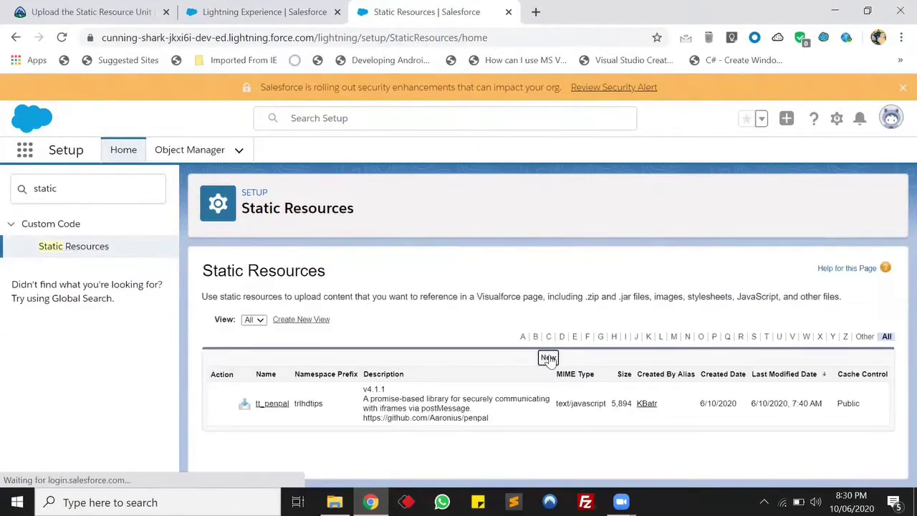
click(548, 358)
Step: Check the Trailhead unit's static resource instructions and name the new static resource "sound1"
click(185, 7)
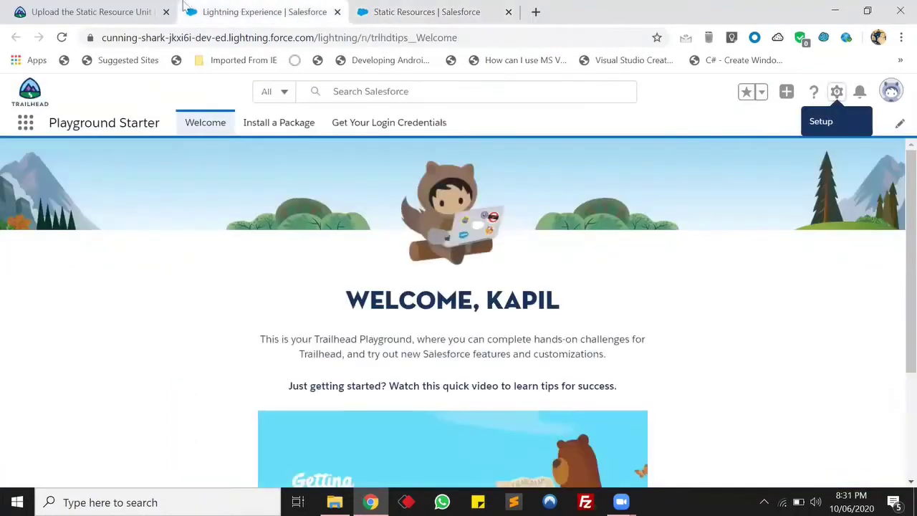
click(93, 11)
scroll(107, 208, up, 3)
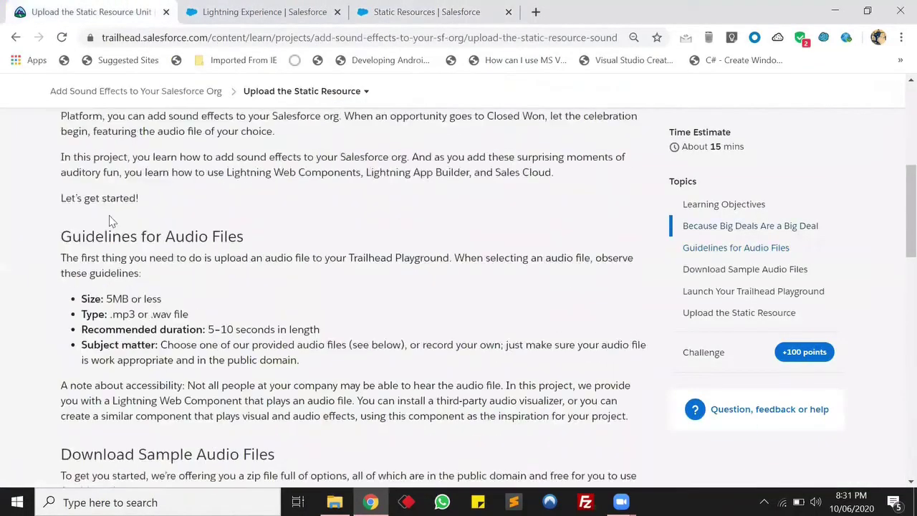
scroll(112, 231, down, 6)
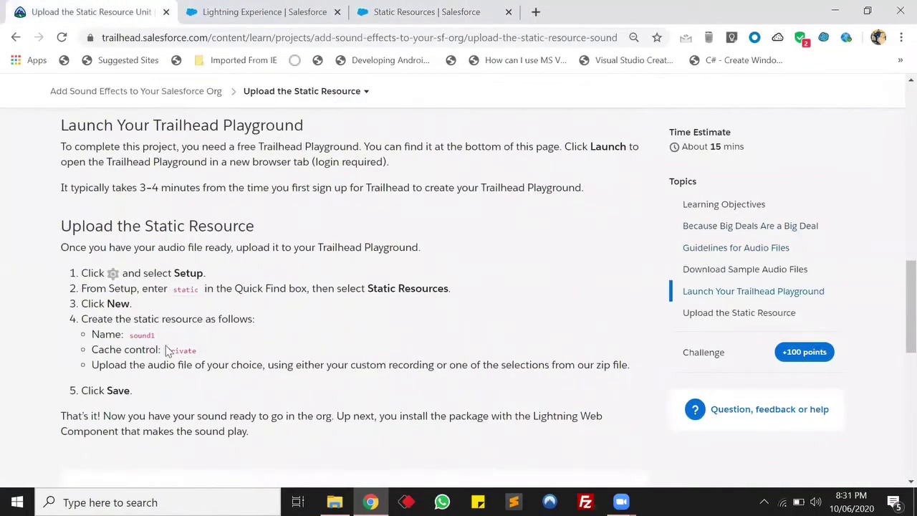
click(424, 12)
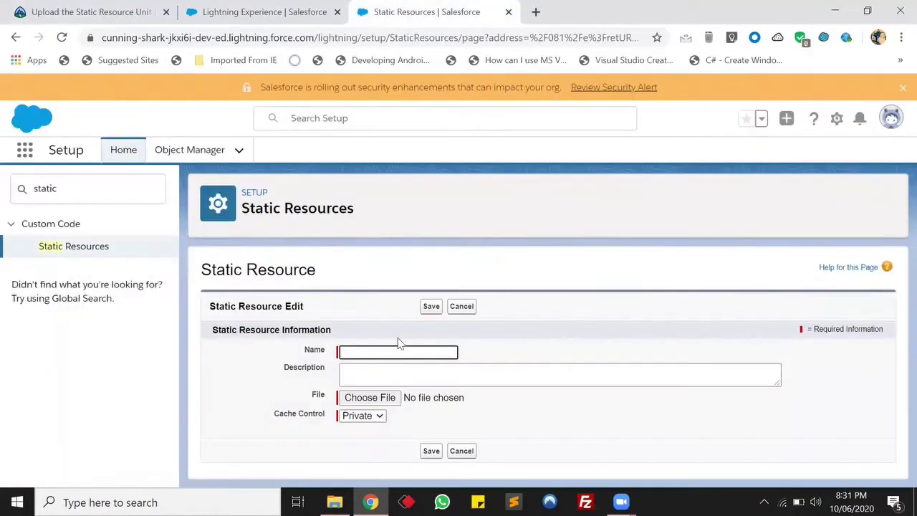
text(sound)
key(Down)
key(Return)
Step: Attach Shred1.mp3 from the desktop as the file of the sound1 static resource and save the resource
click(387, 397)
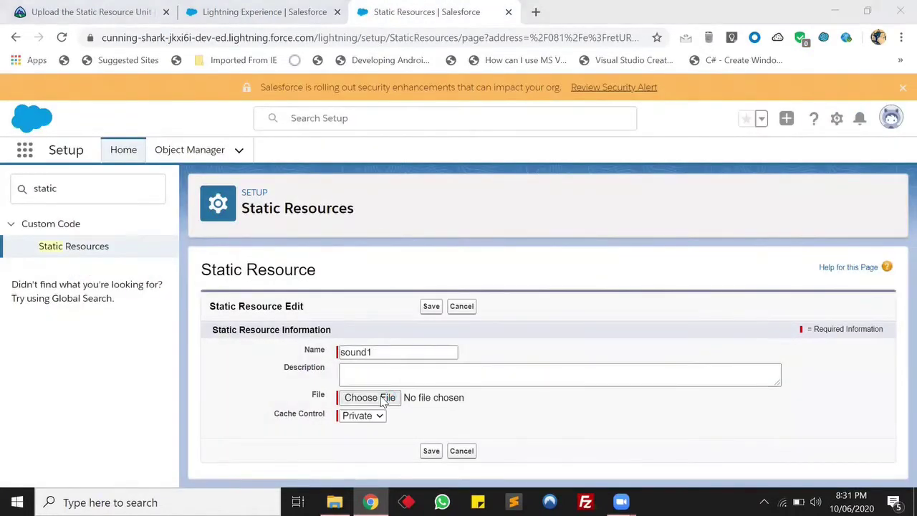
scroll(78, 190, up, 2)
scroll(79, 190, up, 1)
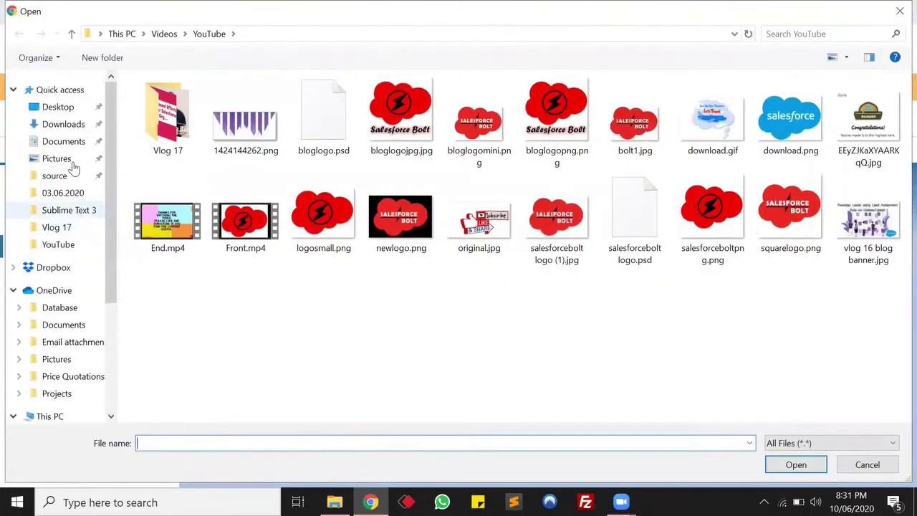
click(62, 108)
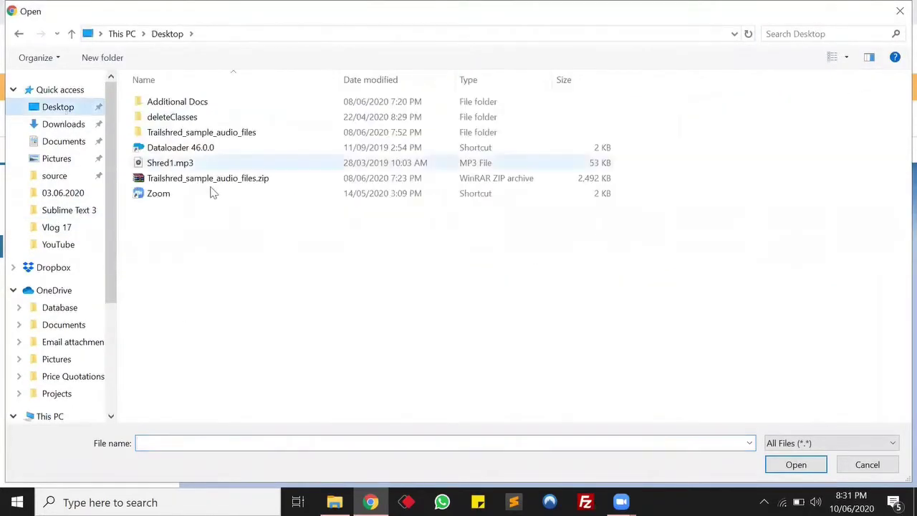
double_click(215, 165)
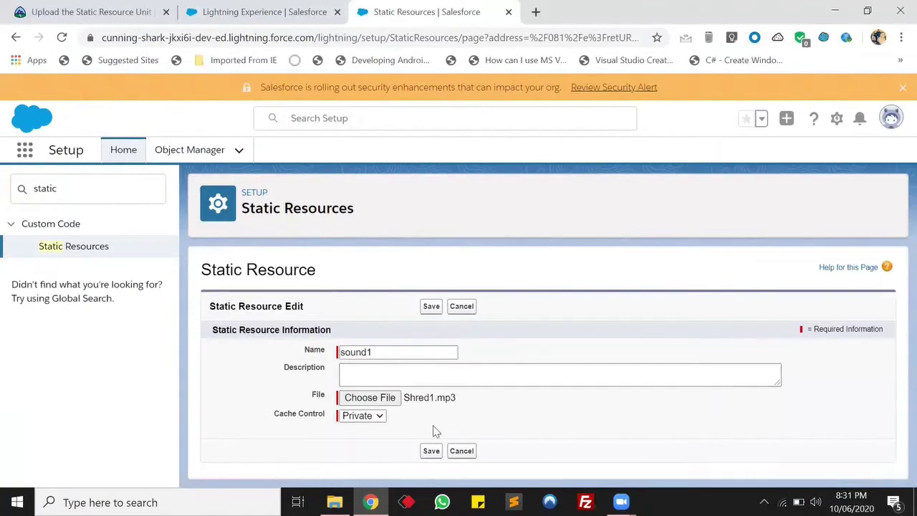
click(431, 451)
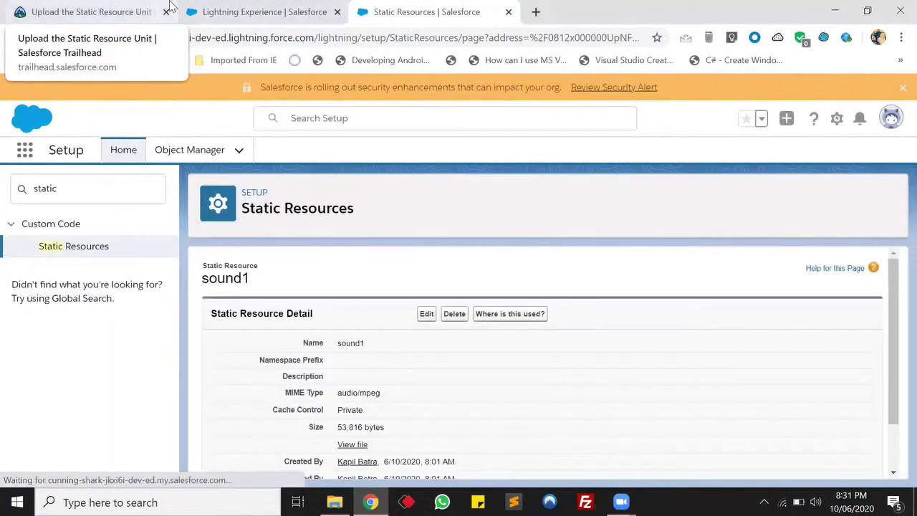
scroll(308, 279, down, 2)
scroll(296, 419, up, 2)
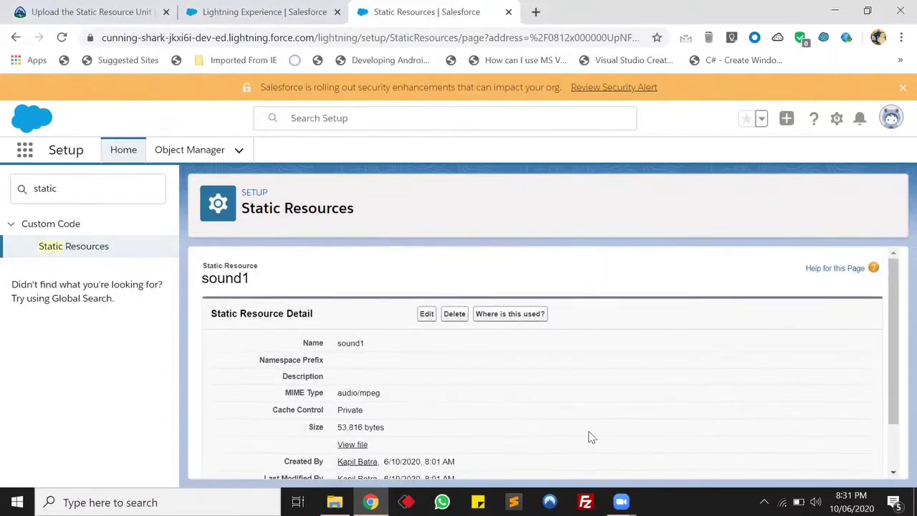
Step: Return to the Trailhead unit, verify the Upload the Static Resource step, and close the assessment result
click(141, 10)
scroll(180, 278, down, 10)
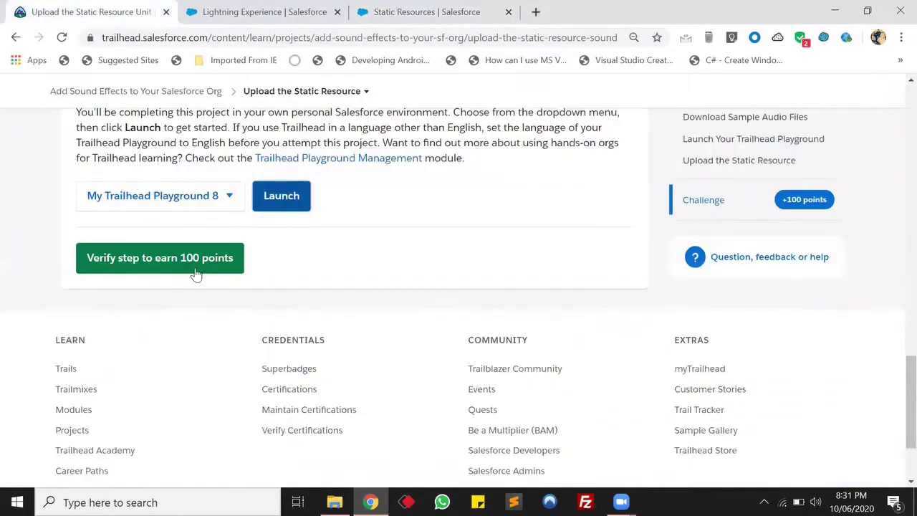
click(176, 259)
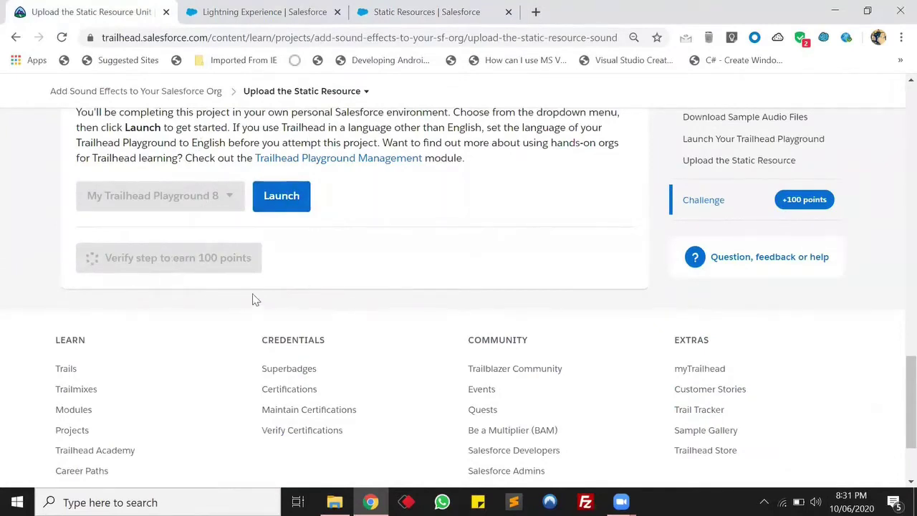
scroll(450, 335, up, 15)
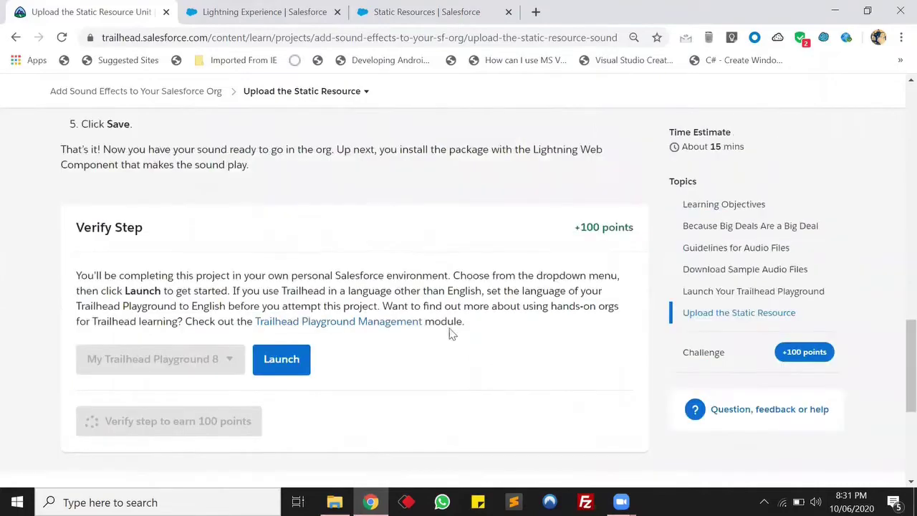
scroll(487, 301, up, 5)
scroll(487, 303, down, 15)
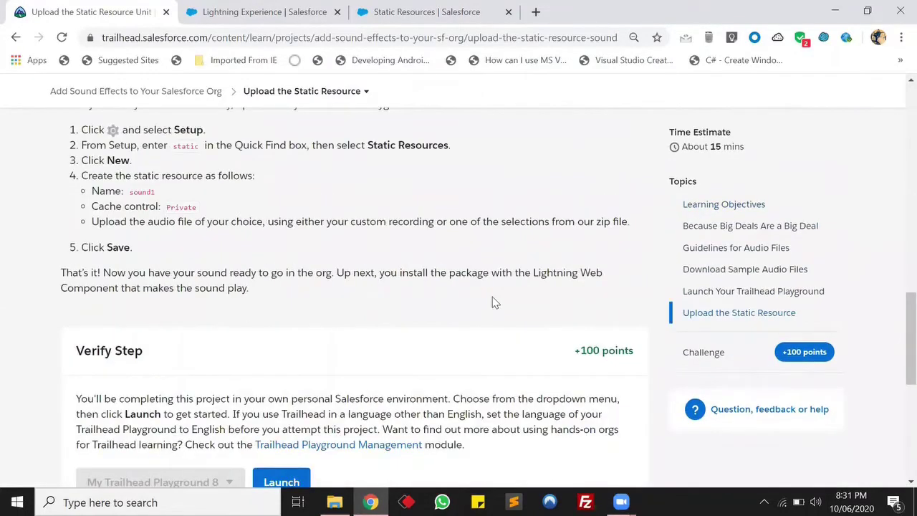
scroll(492, 304, down, 2)
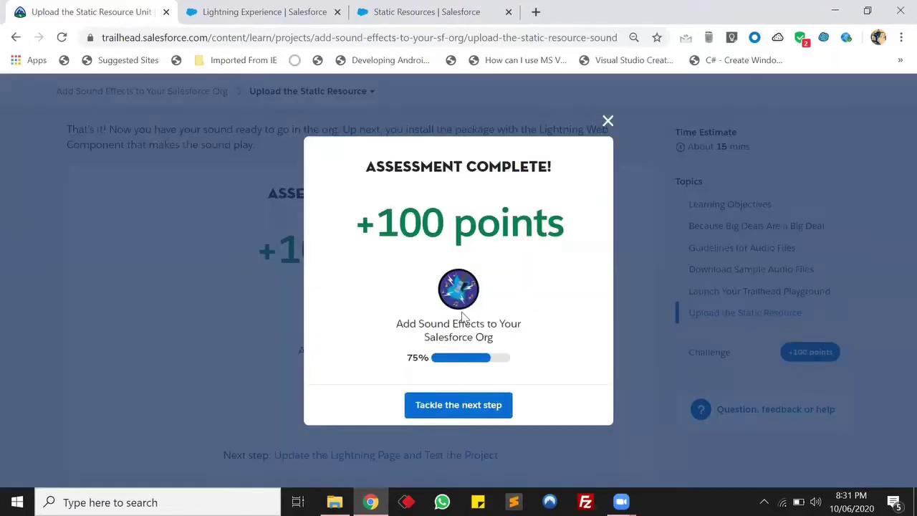
click(608, 121)
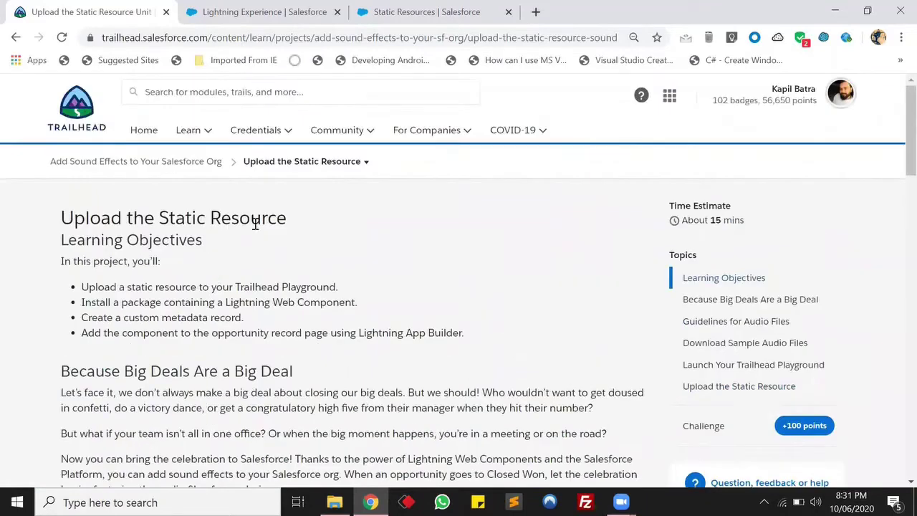
Step: Open the project's Install the Package unit and copy the package ID 04t1U000007sa55QAA from its instructions
click(356, 165)
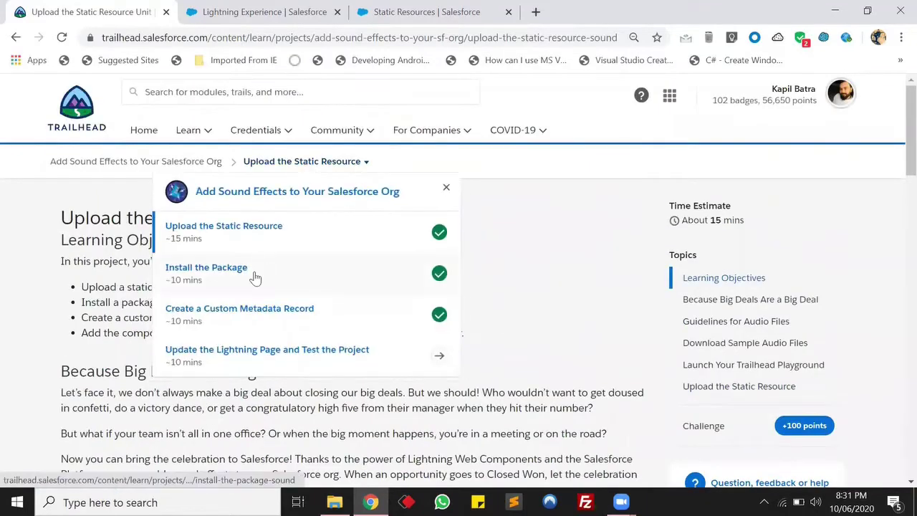
click(255, 278)
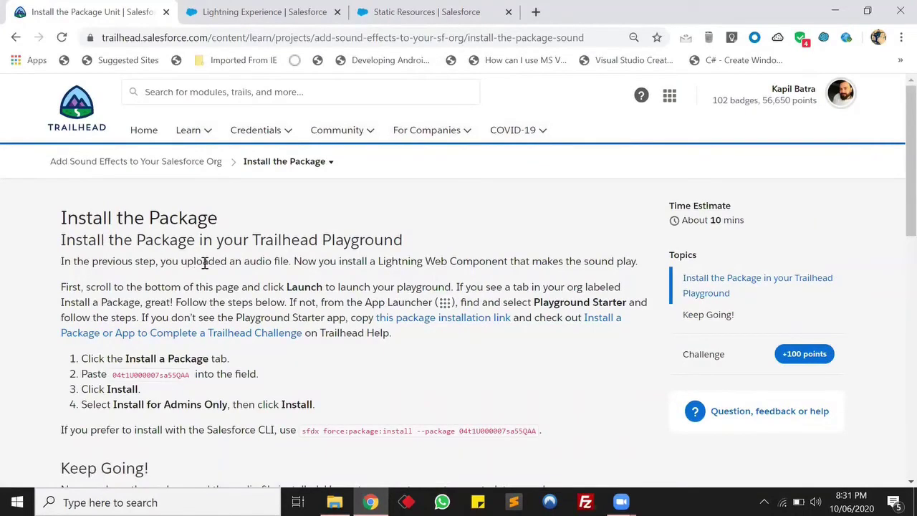
click(256, 9)
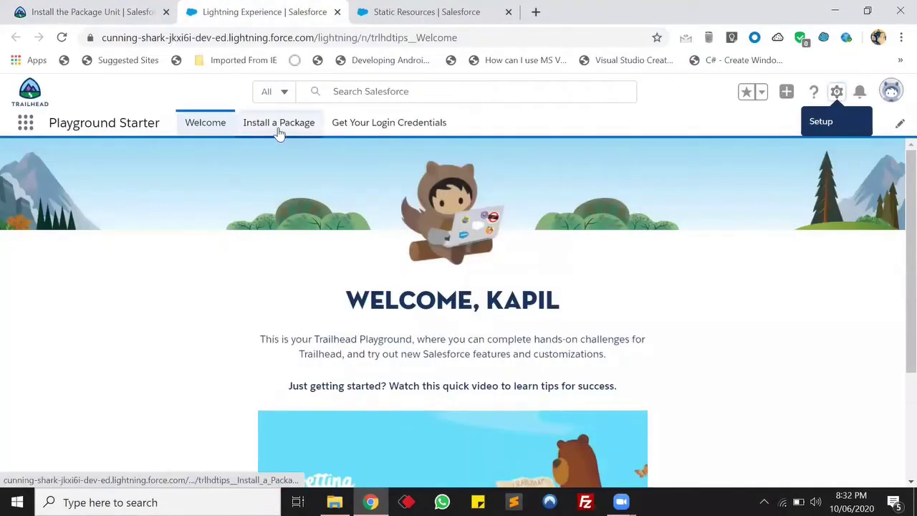
click(124, 6)
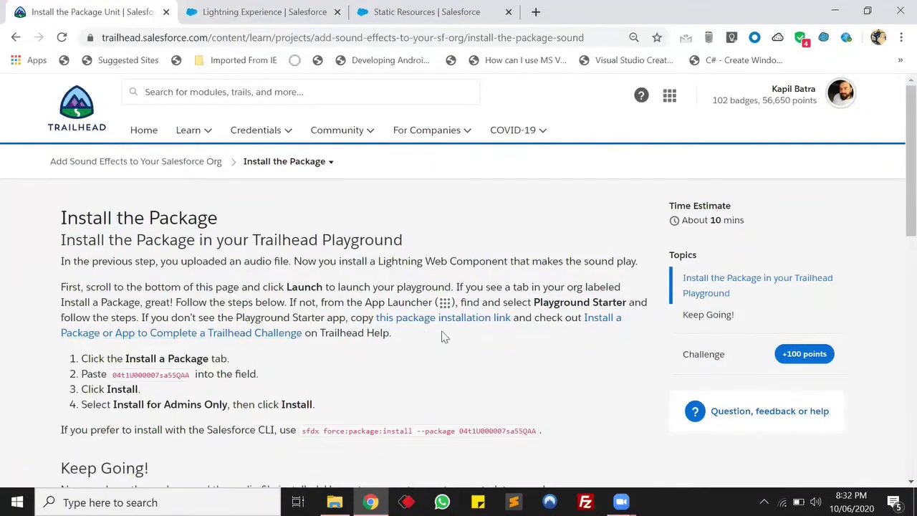
double_click(152, 373)
key(ctrl+c)
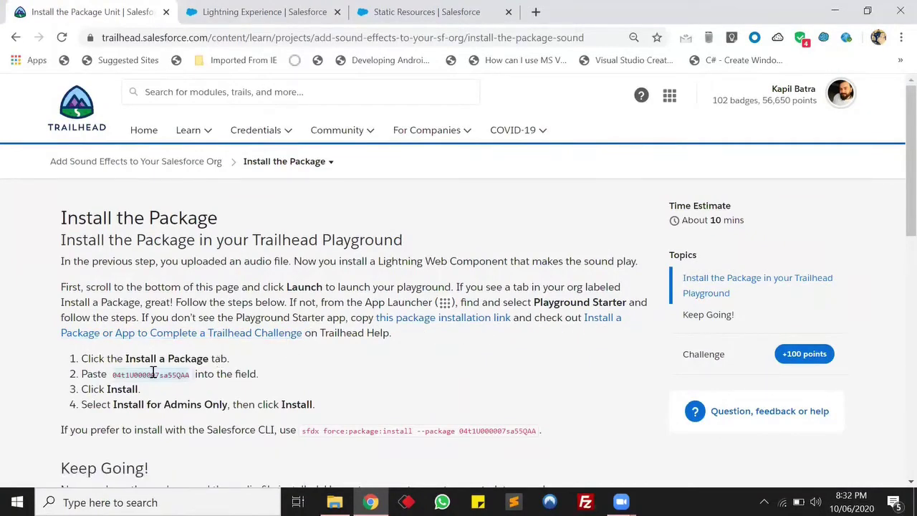
Step: Open Install a Package in the Playground Starter app and submit package ID 04t1U000007sa55QAA for installation
click(264, 12)
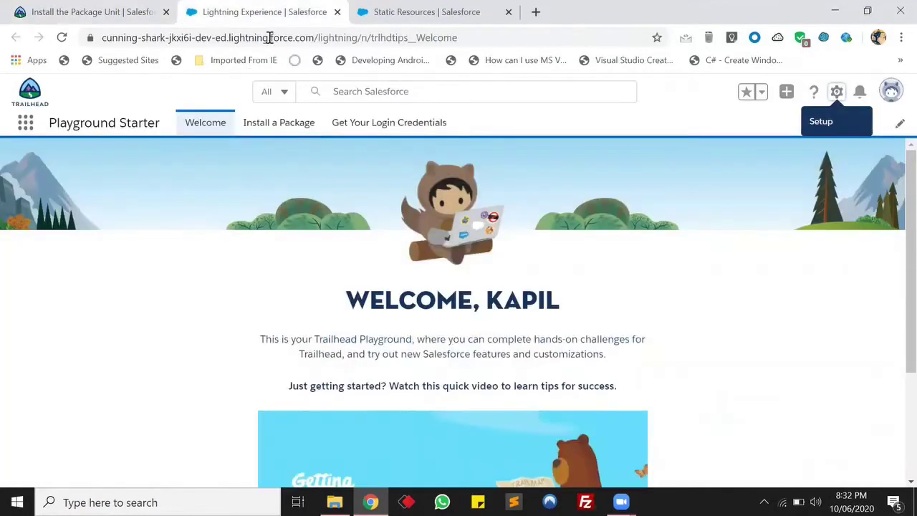
click(285, 131)
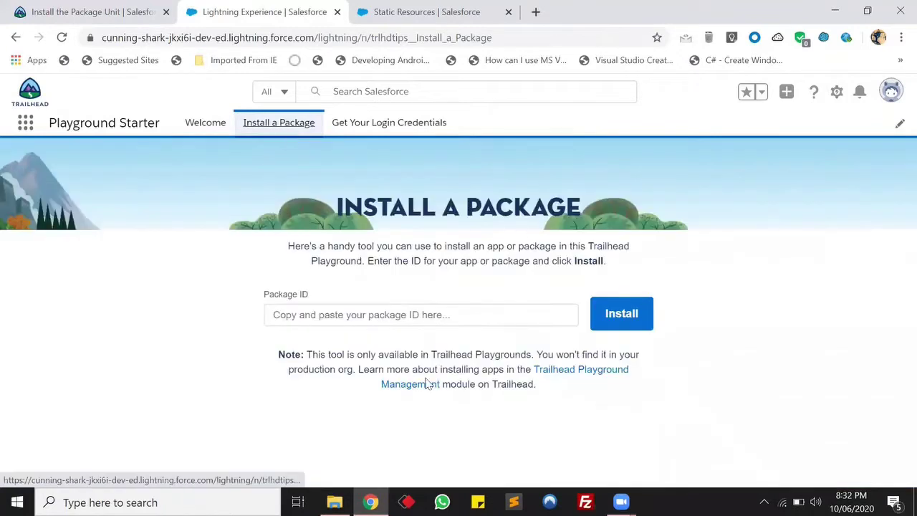
click(370, 310)
key(ctrl+v)
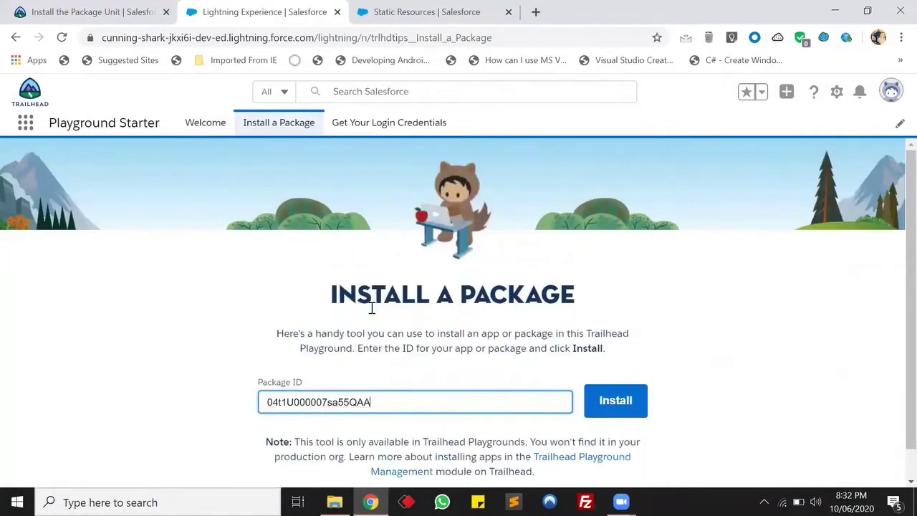
click(615, 401)
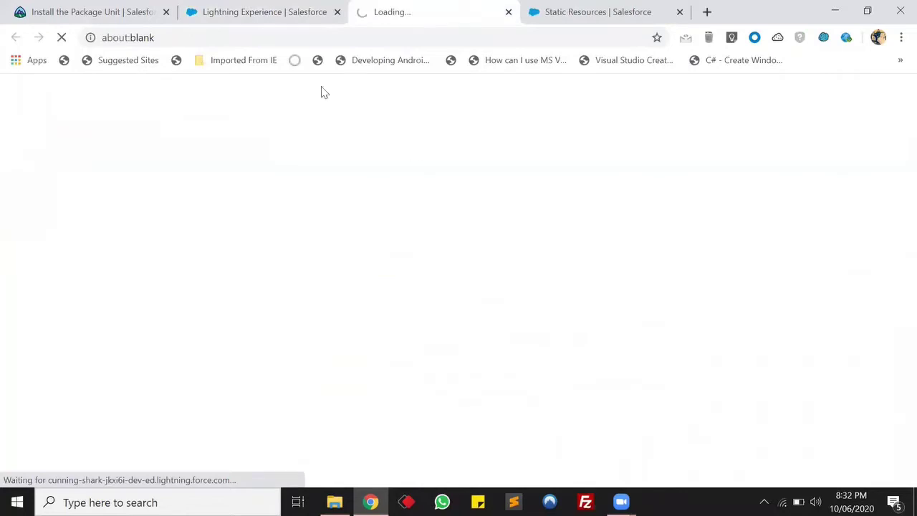
Step: Check the unit's installation instructions, place the Install Package page beside the Trailhead page, and install Trailshred Audio Player for admins only
click(155, 9)
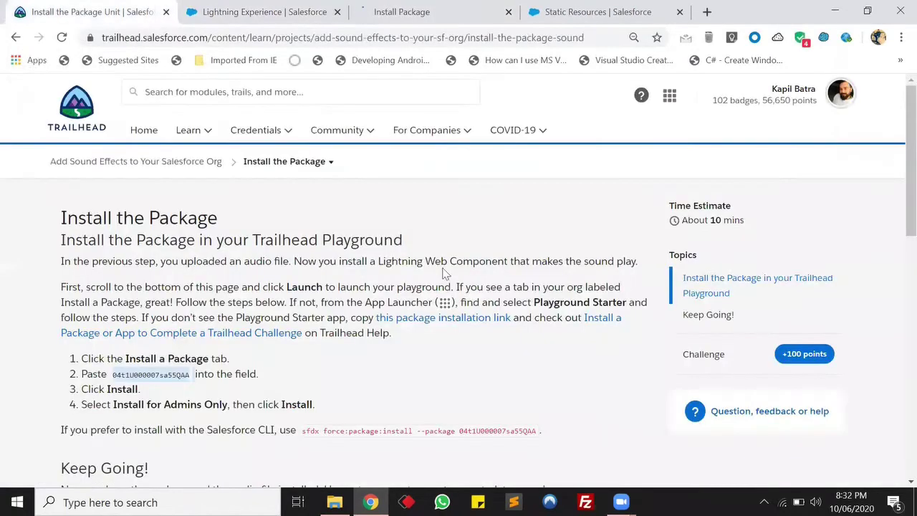
scroll(445, 300, down, 1)
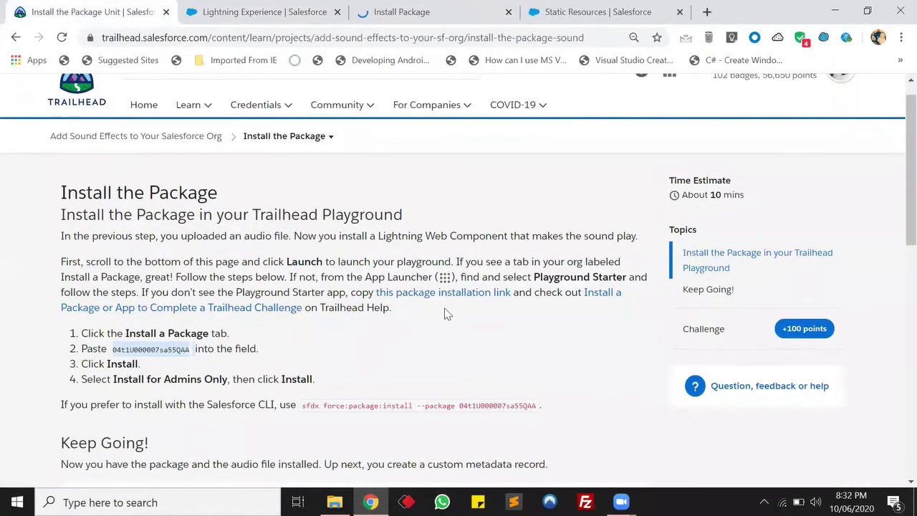
click(401, 11)
drag(401, 12, 229, 11)
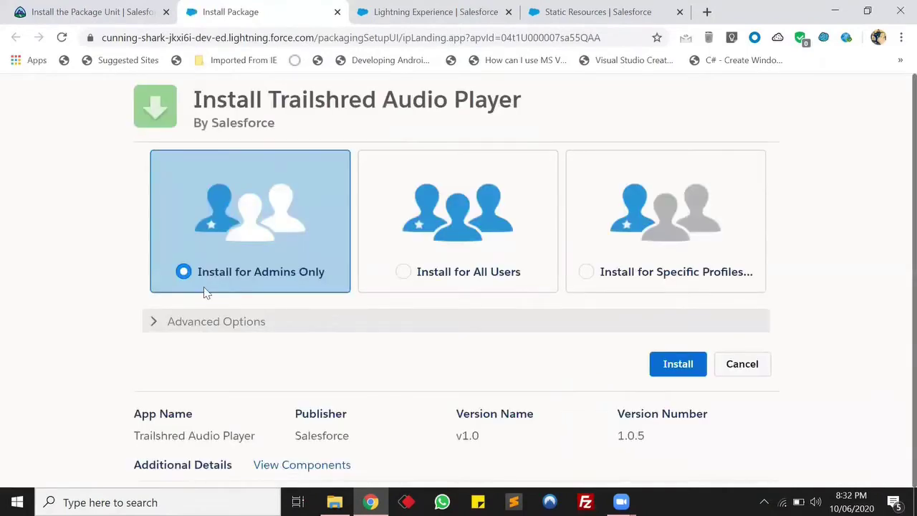
click(665, 365)
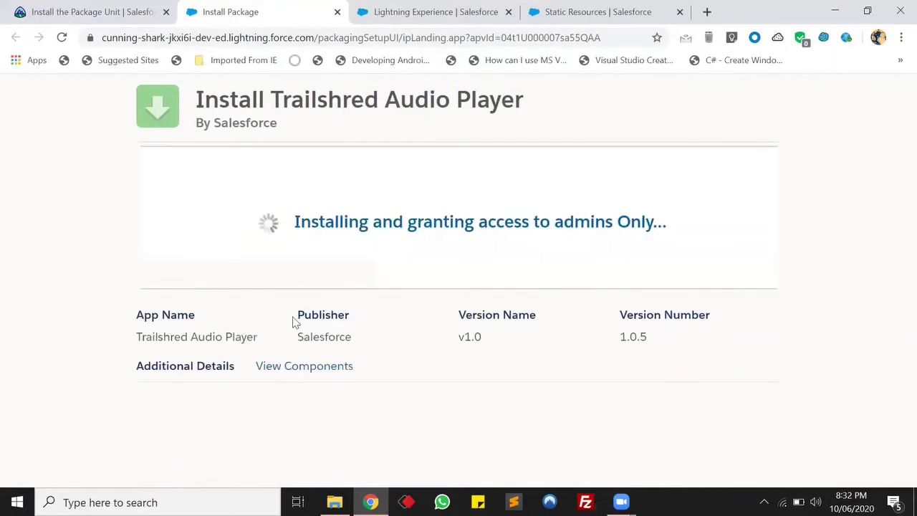
Step: Open the project's Create a Custom Metadata Record unit in Trailhead and check the package installation's progress
click(104, 6)
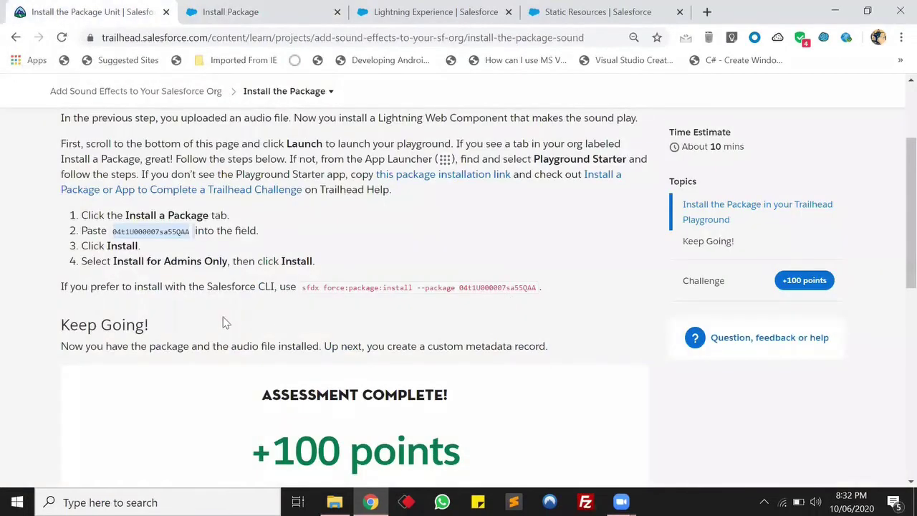
scroll(419, 275, up, 2)
click(331, 163)
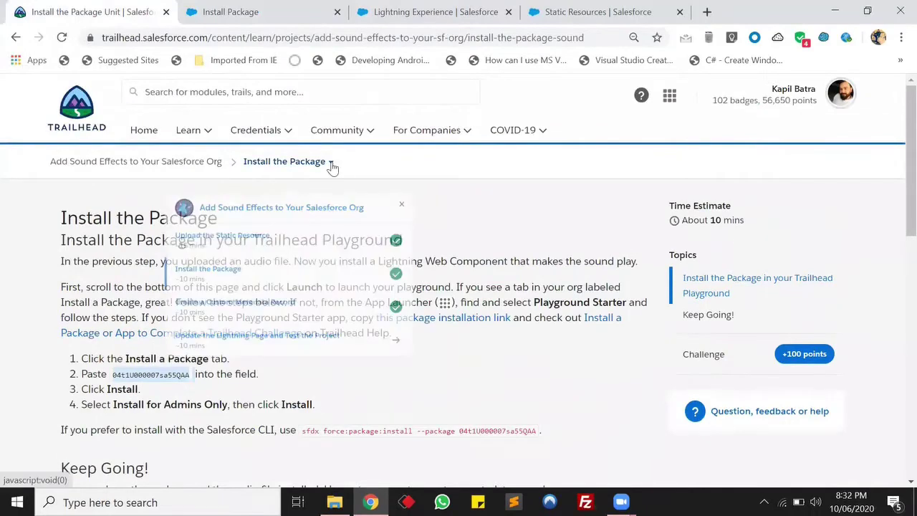
click(236, 315)
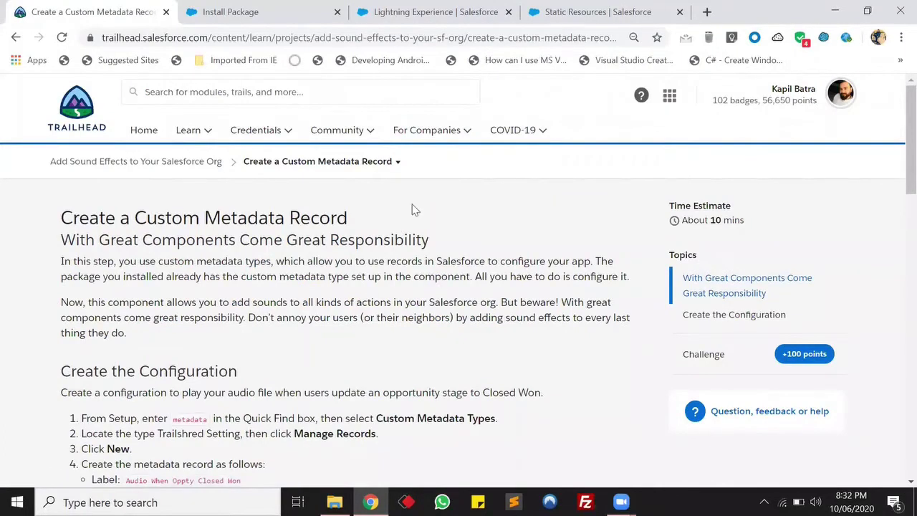
click(280, 10)
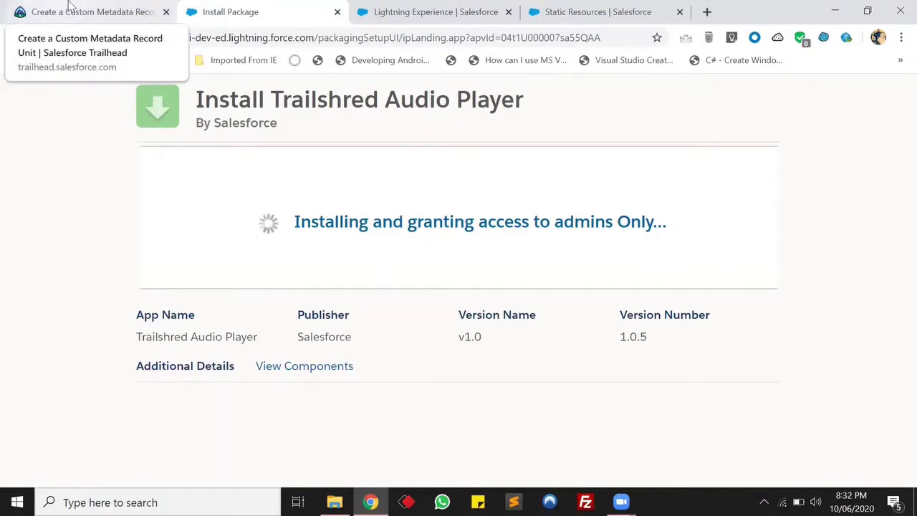
click(69, 7)
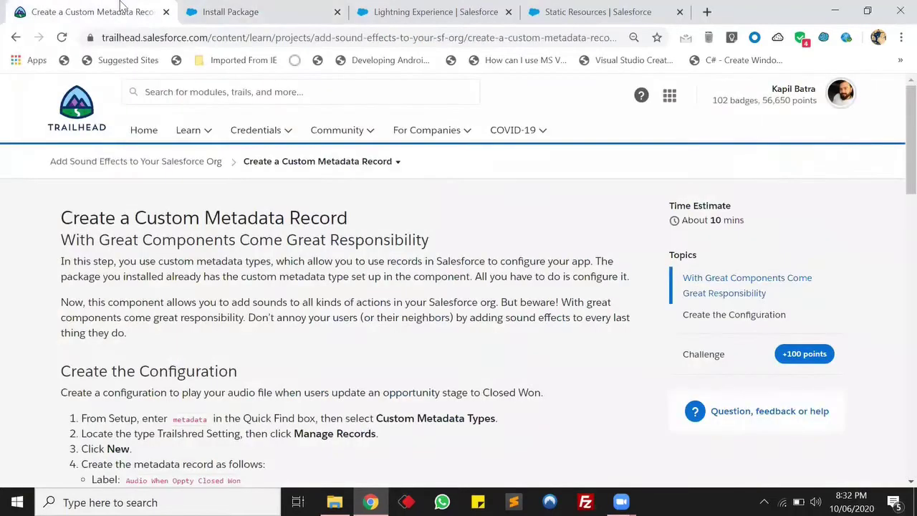
Step: Find Custom Metadata Types in Setup by searching for "meta", and place that page beside the Trailhead unit
click(237, 11)
click(408, 6)
click(598, 16)
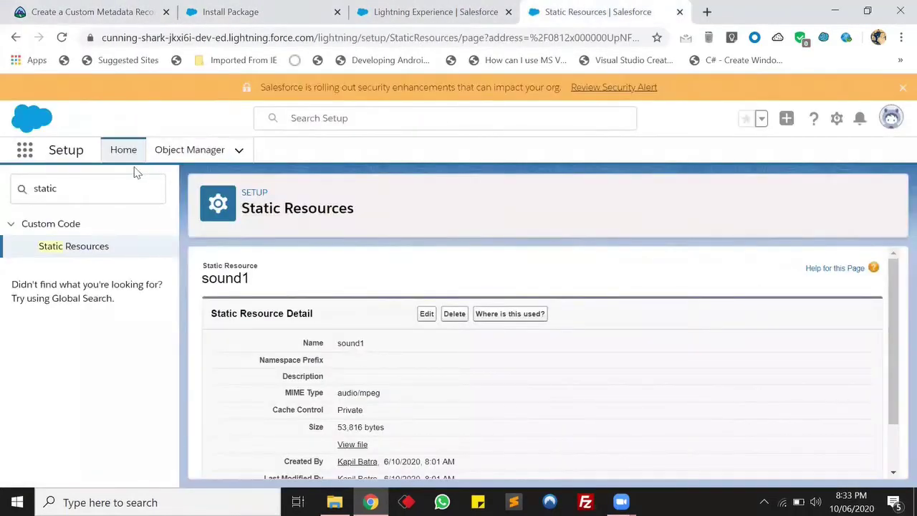
click(107, 178)
key(ctrl+a)
text(me)
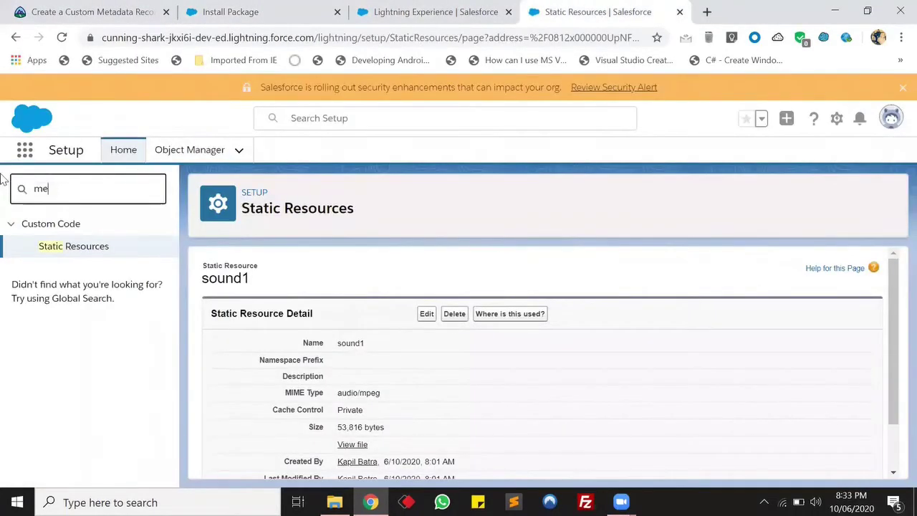
text(ma)
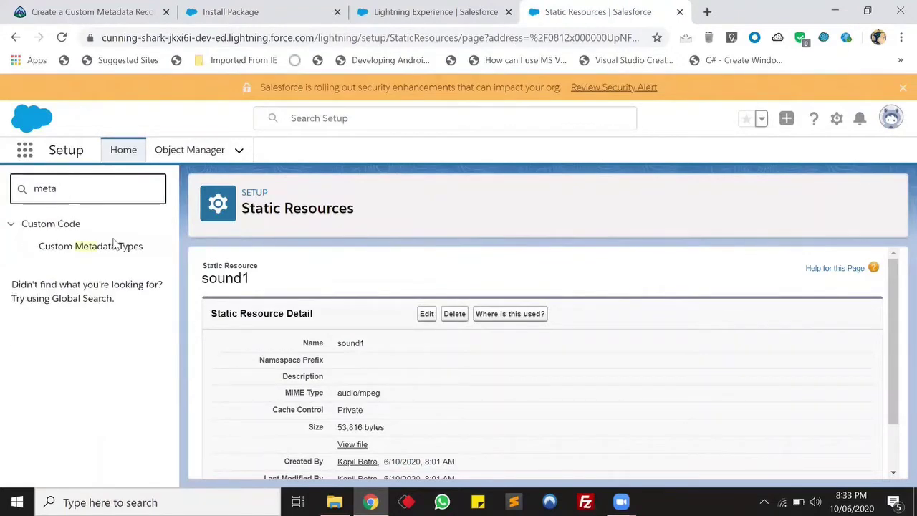
click(107, 247)
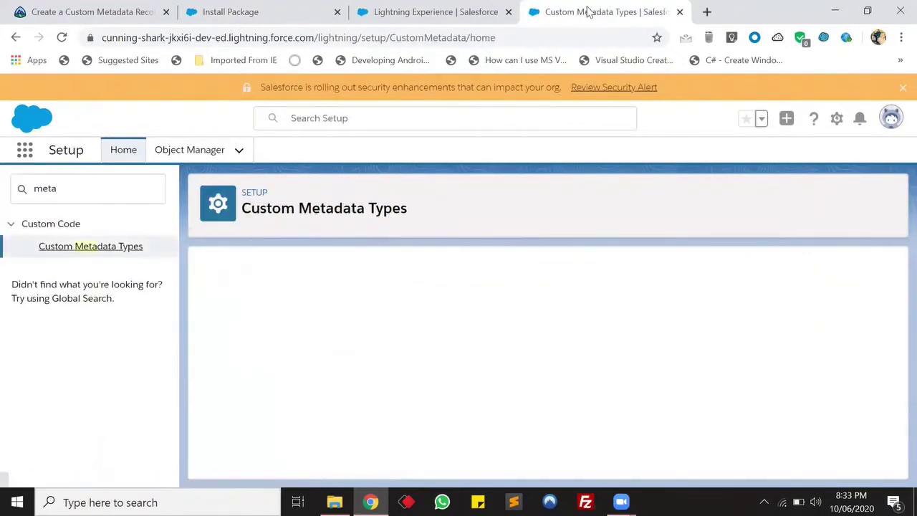
drag(587, 10, 237, 9)
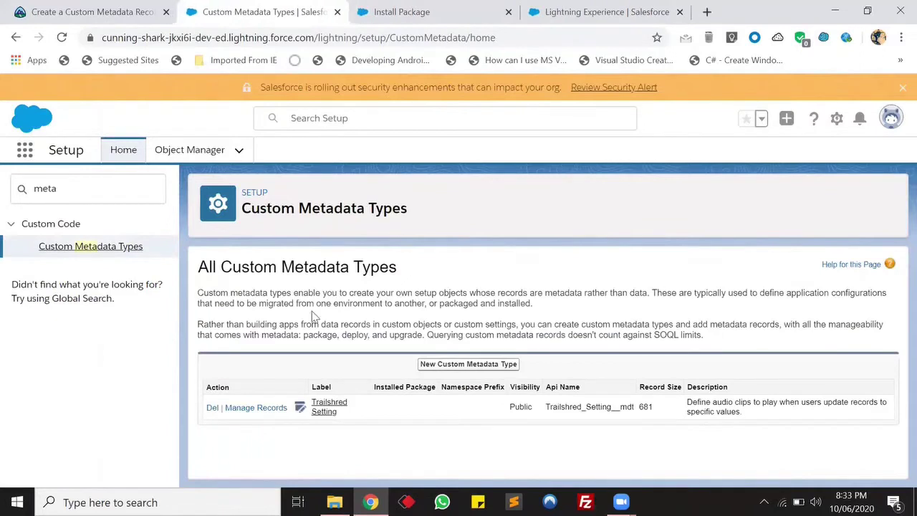
Step: Open the Trailshred Setting type's records and copy the label Audio When Oppty Closed Won from the Trailhead unit
click(273, 414)
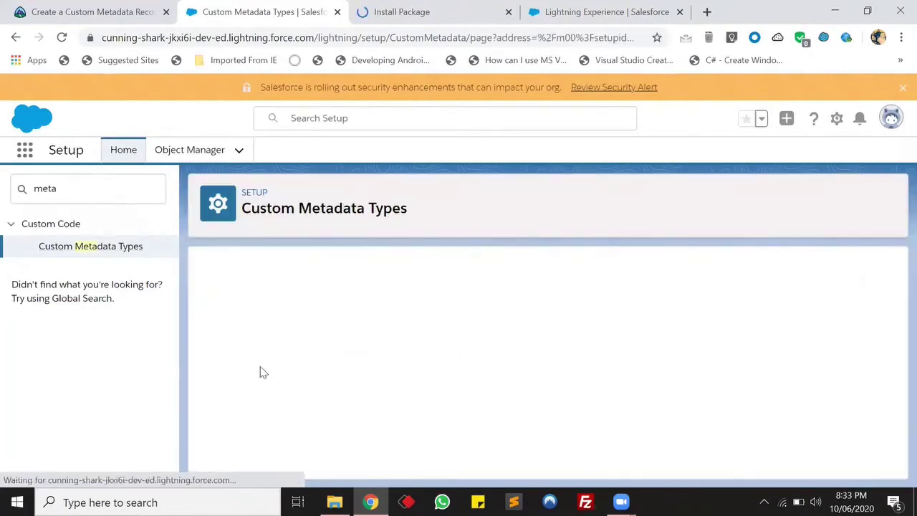
key(ctrl+Page_Up)
scroll(406, 348, down, 1)
scroll(372, 322, down, 2)
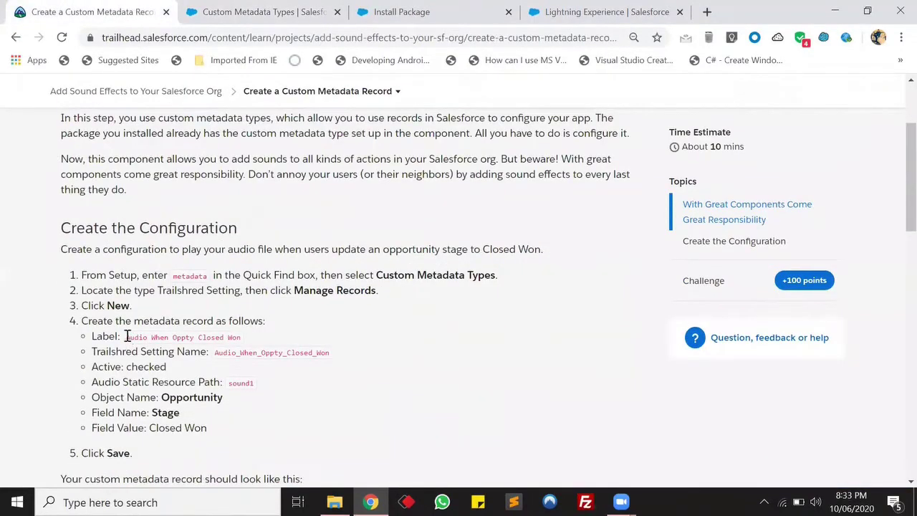
drag(126, 336, 242, 336)
key(ctrl+c)
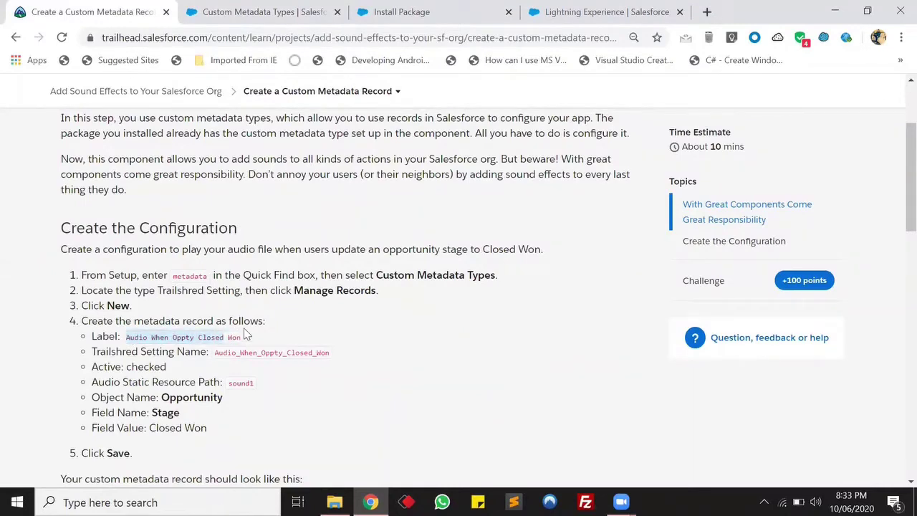
Step: Start a new Trailshred Setting record labelled Audio When Oppty Closed Won and let its setting name fill in from the label
click(262, 10)
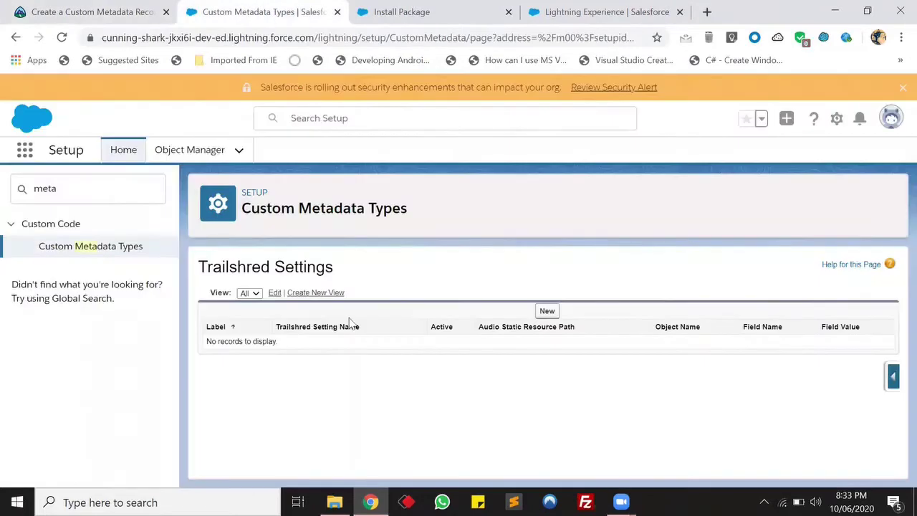
click(546, 312)
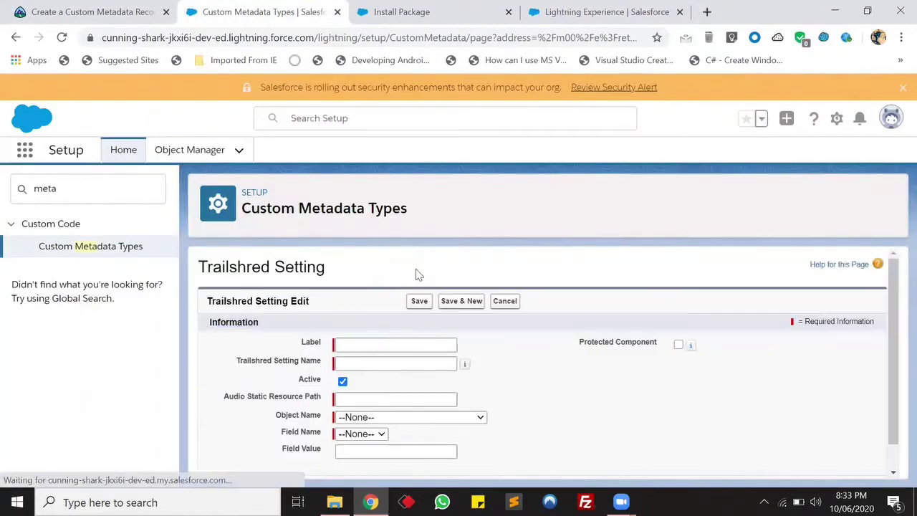
click(397, 343)
key(ctrl+v)
click(397, 362)
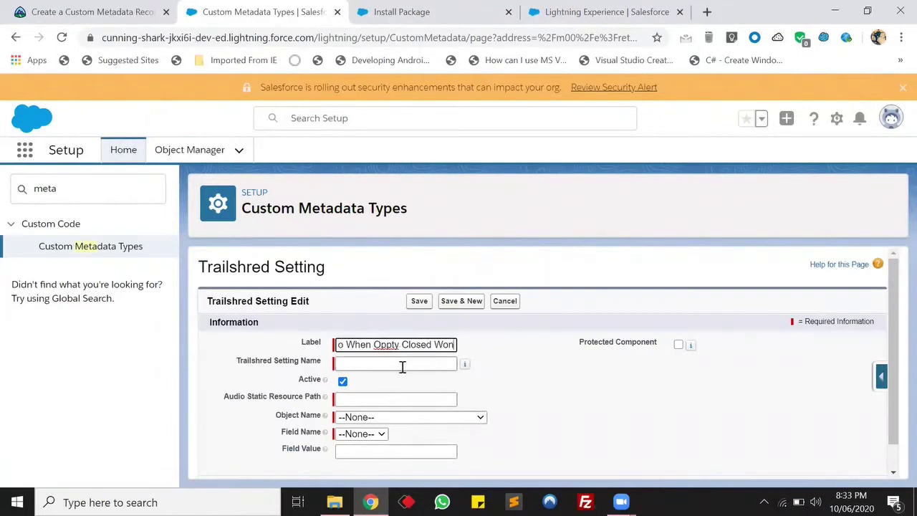
click(402, 367)
scroll(532, 380, down, 1)
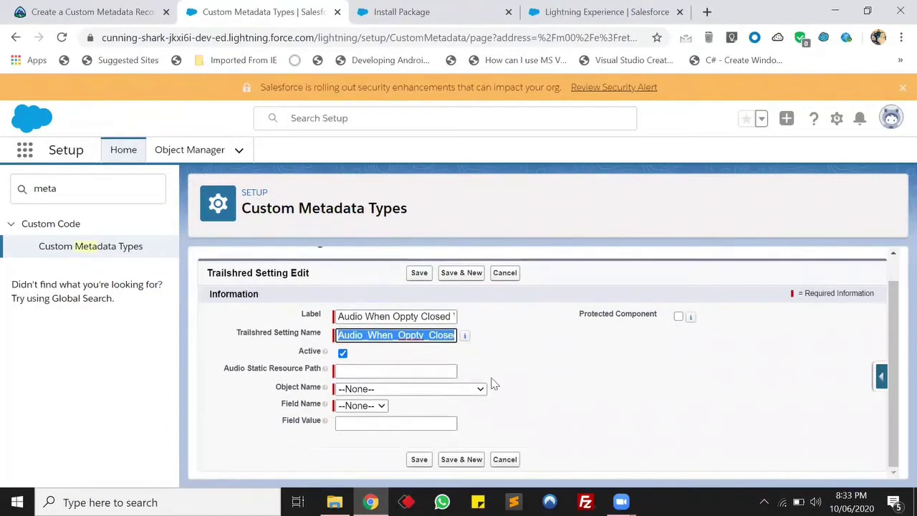
Step: Set the record's audio static resource path to sound1, object name to Opportunity, and field name to Stage
key(Tab)
key(Tab)
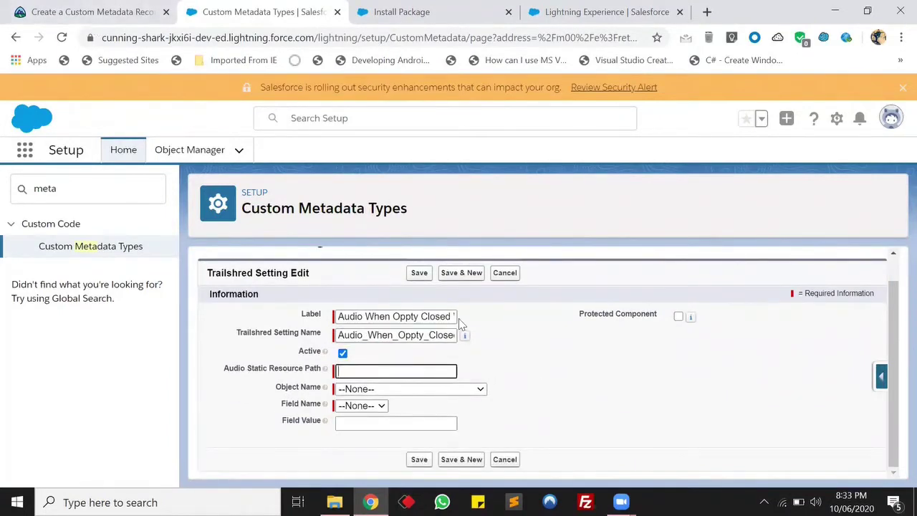
text(sound1)
click(458, 394)
key(o)
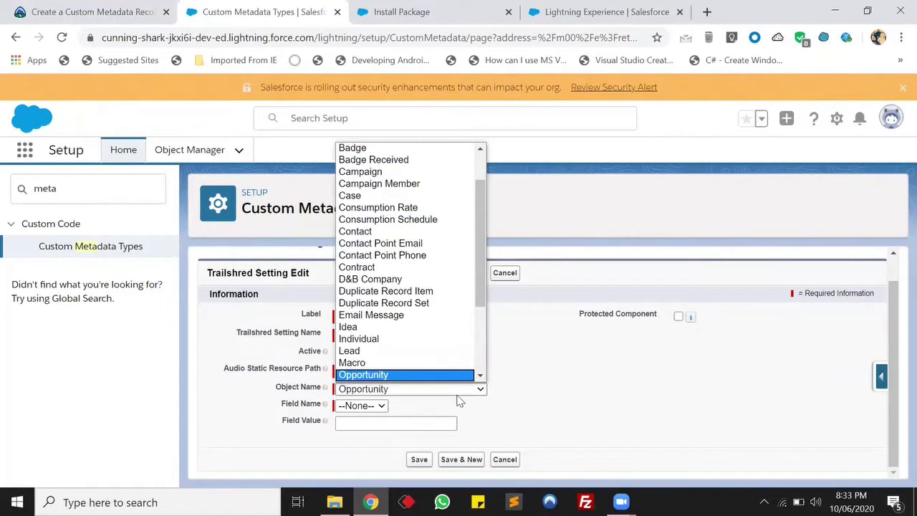
key(Return)
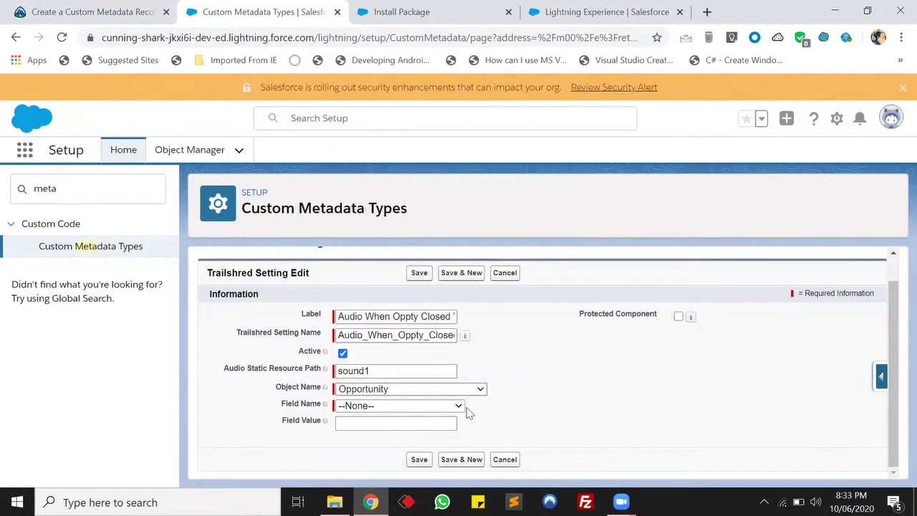
click(453, 408)
key(s)
key(s)
key(Return)
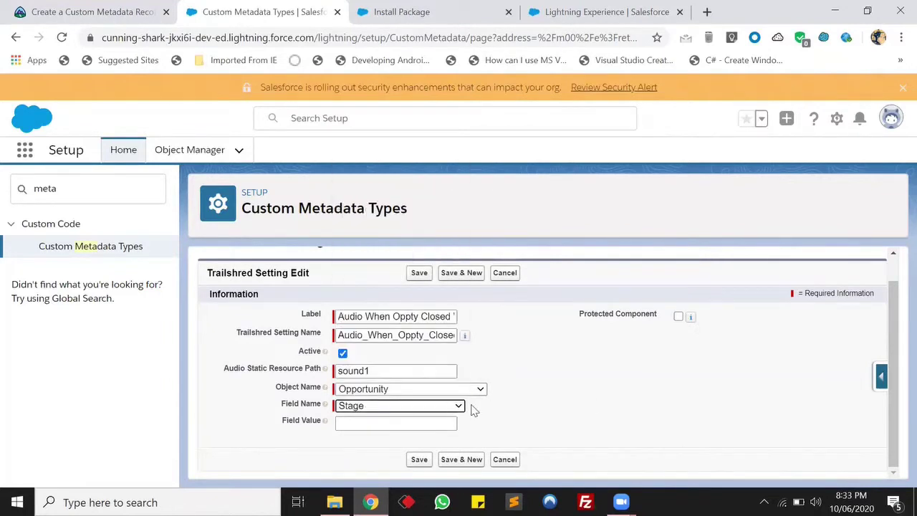
Step: Copy Closed Won from the Trailhead instructions into the record's field value and save the Trailshred Setting
click(391, 423)
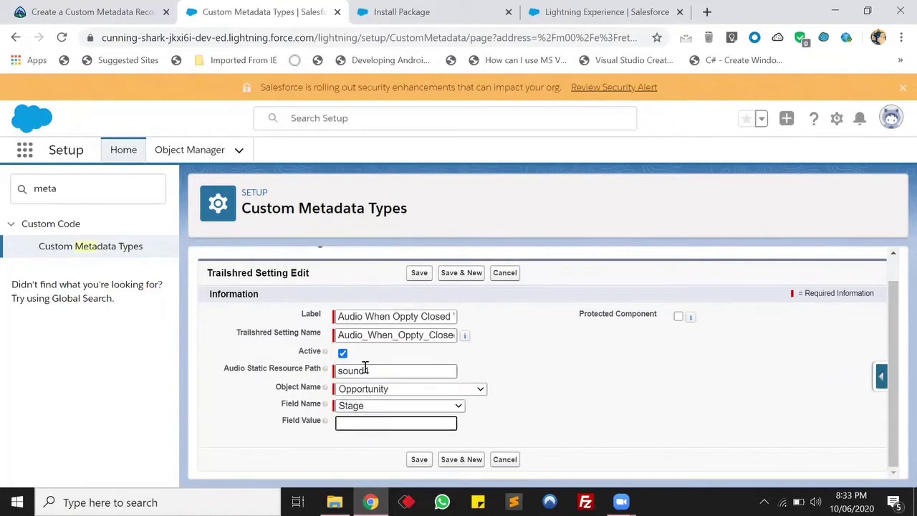
click(104, 10)
scroll(190, 372, down, 1)
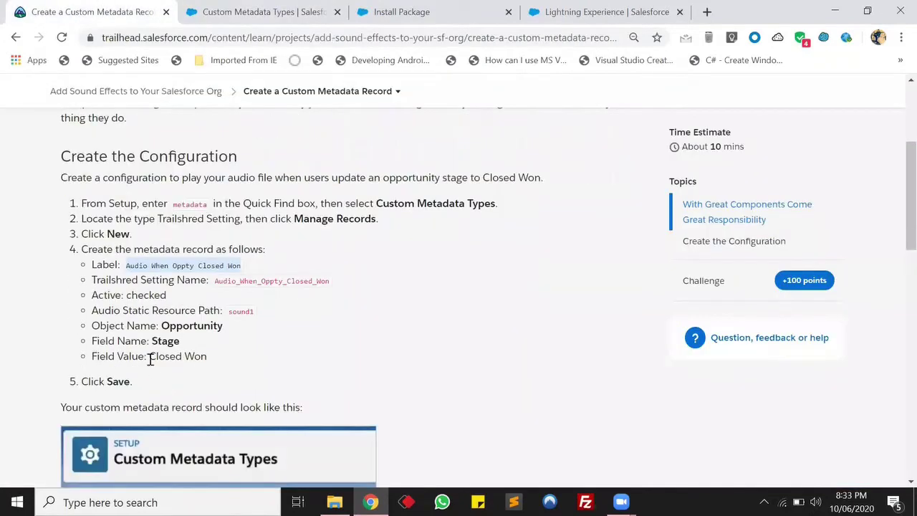
drag(148, 356, 210, 362)
key(ctrl+c)
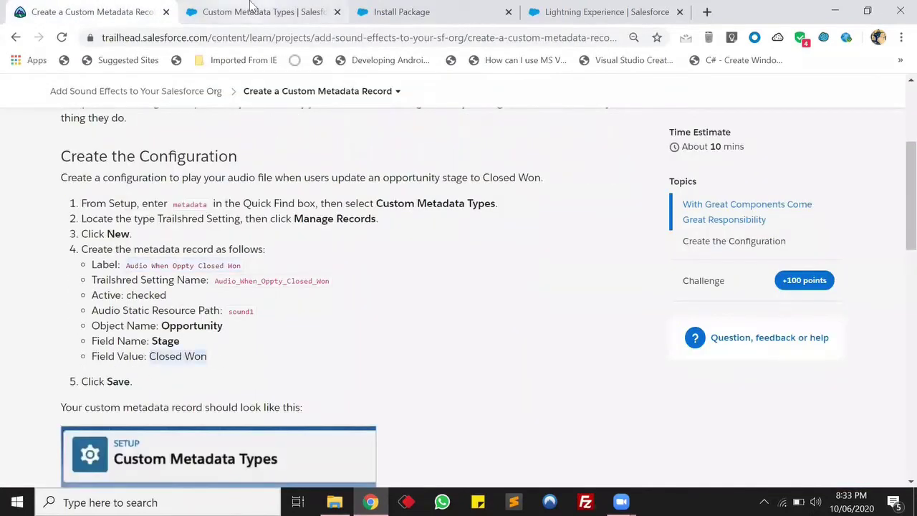
click(258, 11)
key(ctrl+v)
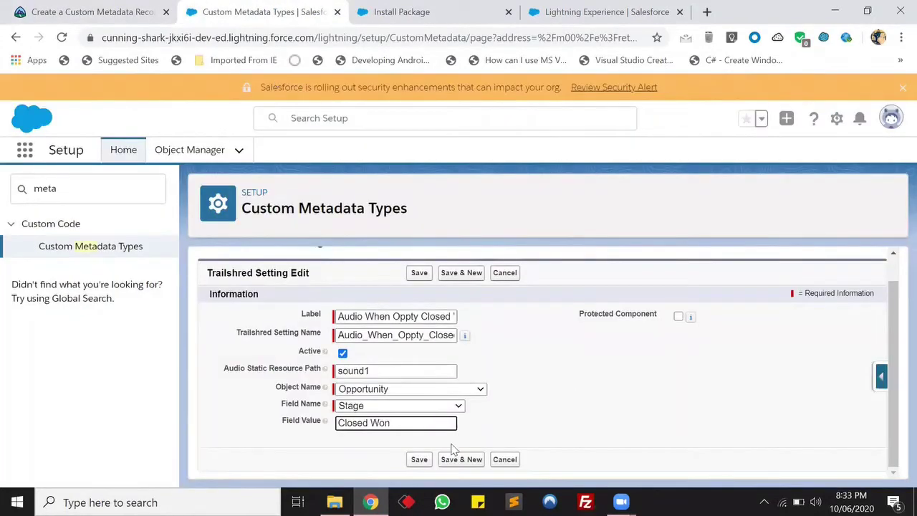
click(420, 461)
Step: Check the package installation and open the project's Update the Lightning Page and Test the Project unit in Trailhead
click(467, 7)
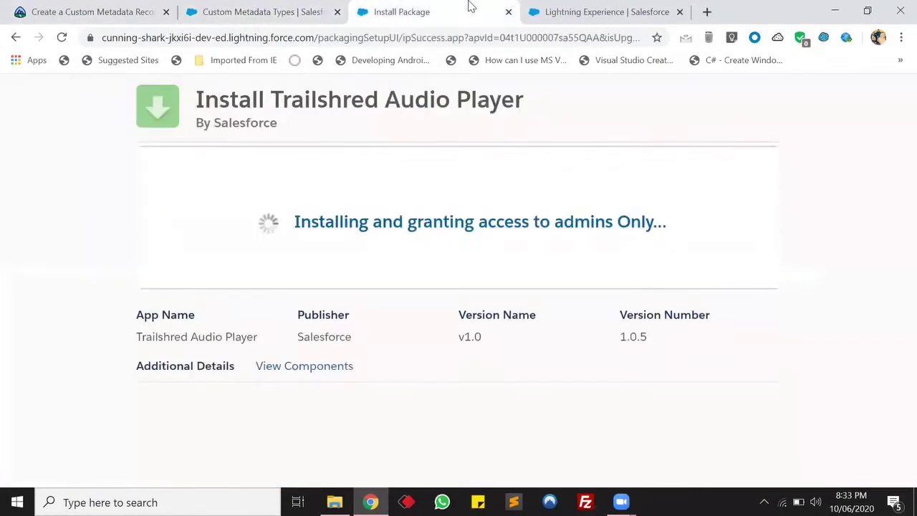
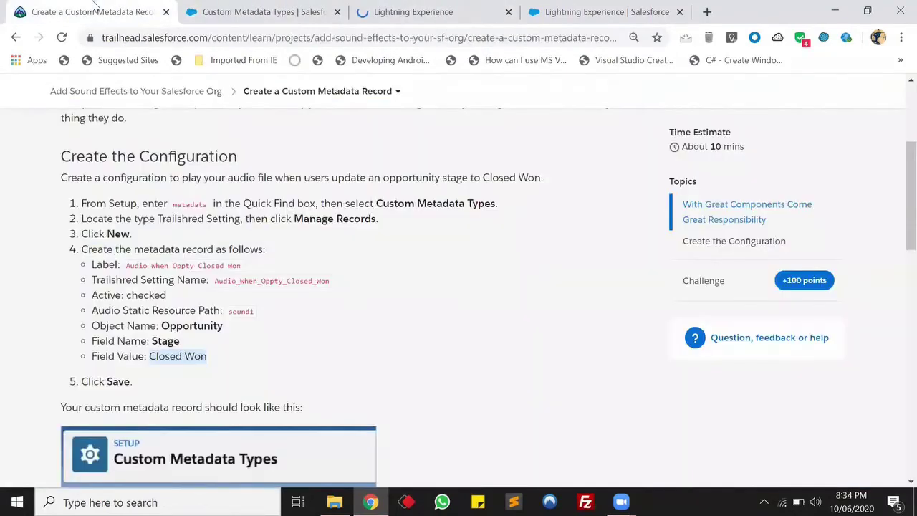
scroll(409, 299, down, 7)
scroll(422, 314, up, 5)
scroll(423, 314, down, 7)
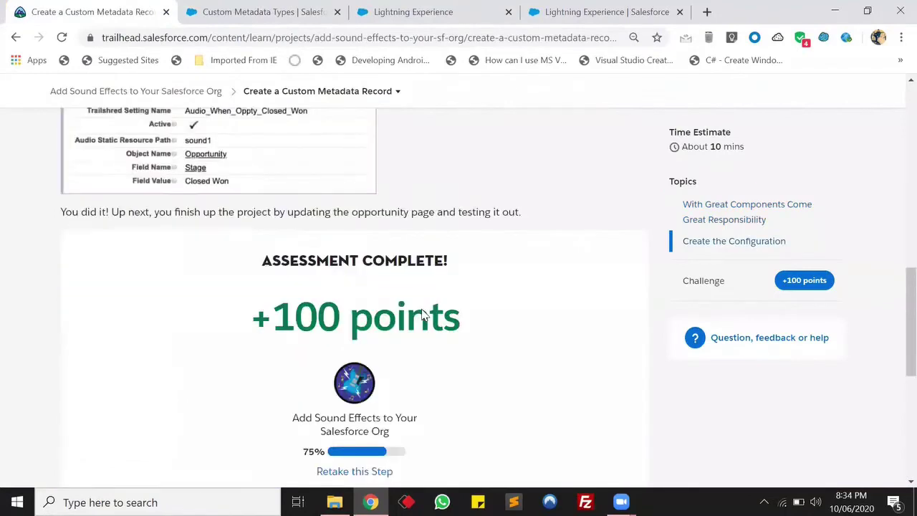
scroll(422, 311, up, 12)
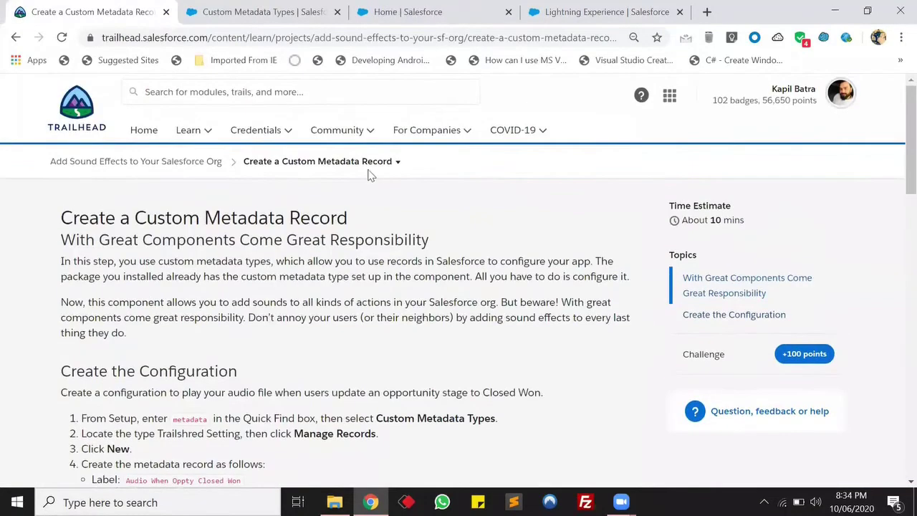
click(381, 160)
click(331, 358)
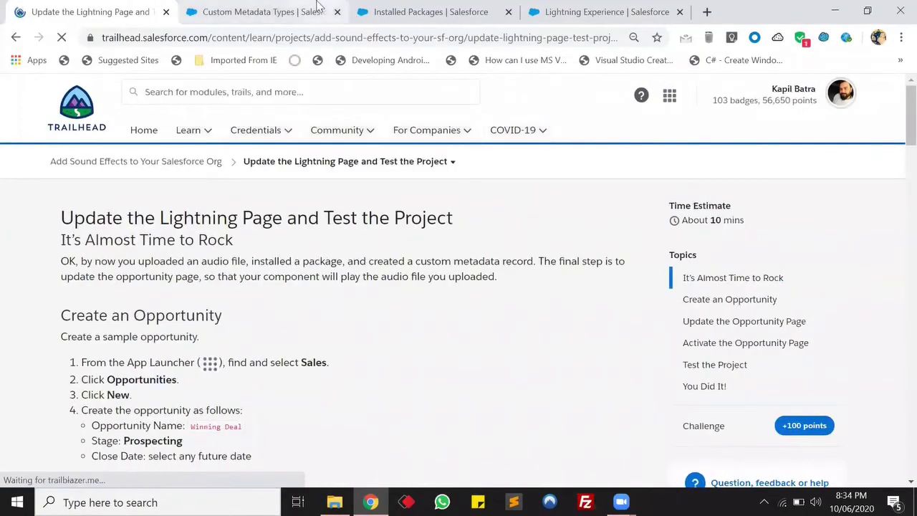
Step: Look over the saved Trailshred Setting record and the open Installed Packages and Install a Package pages
click(304, 9)
click(410, 9)
click(321, 9)
click(438, 8)
click(275, 10)
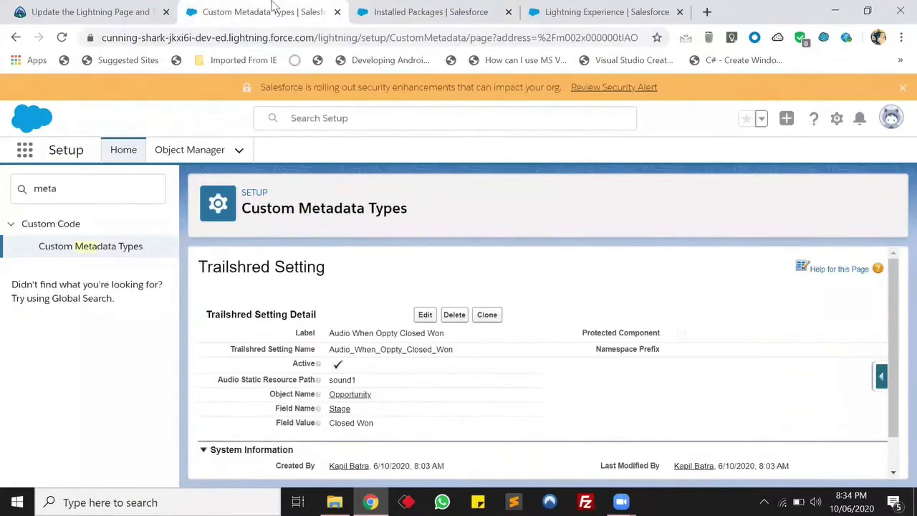
click(567, 16)
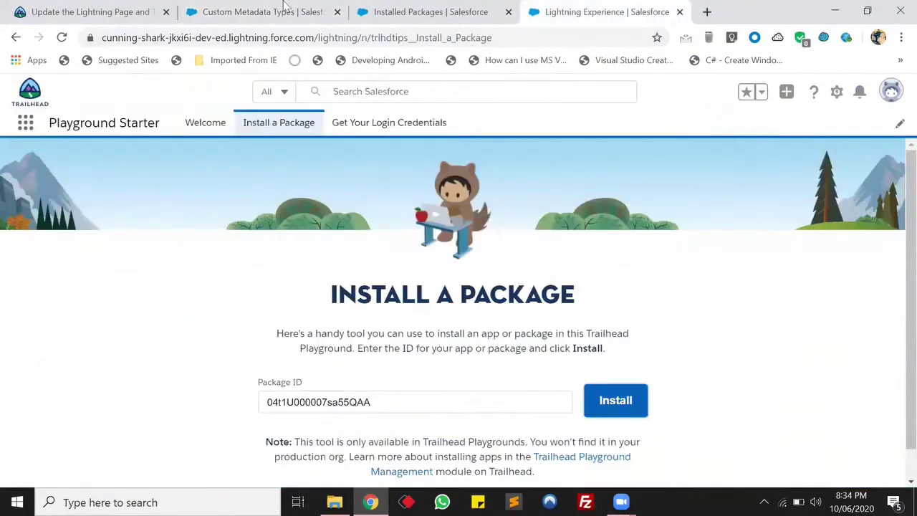
Step: From the Custom Metadata Types page, find and open the Sales app and go to its Opportunities list
click(255, 7)
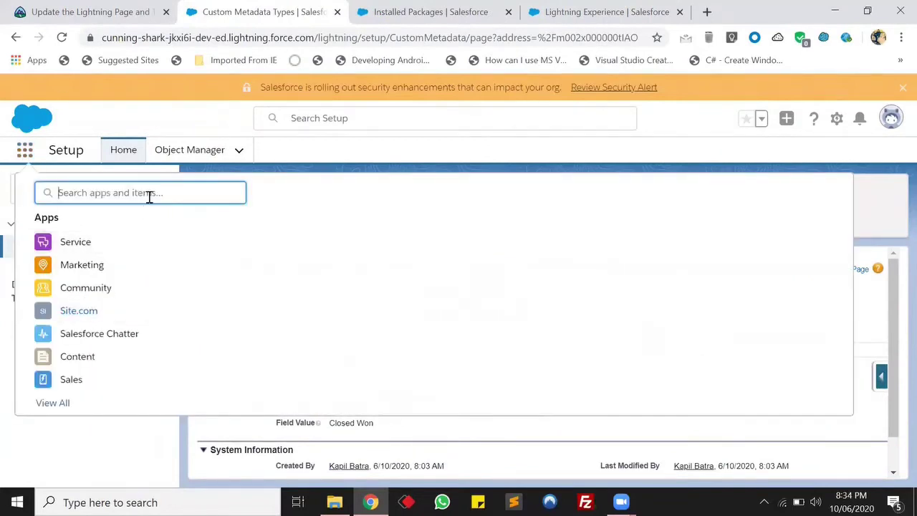
text(sales)
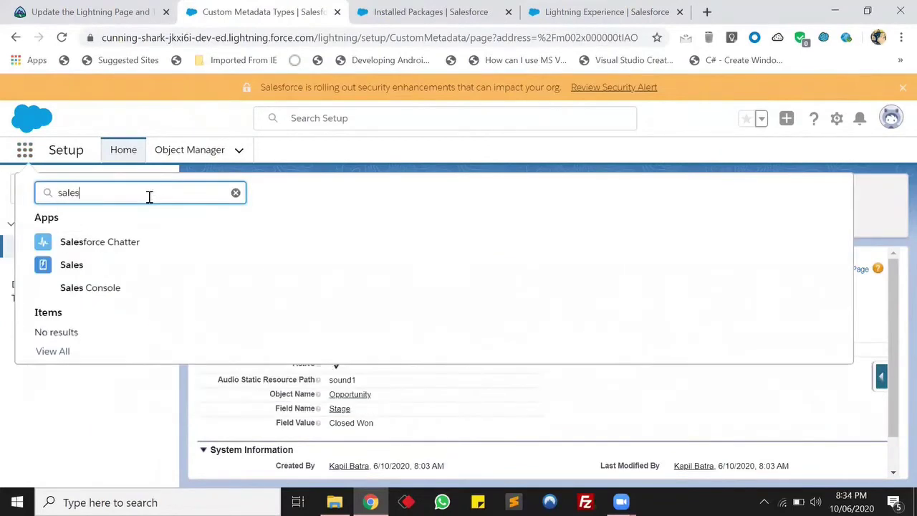
click(60, 264)
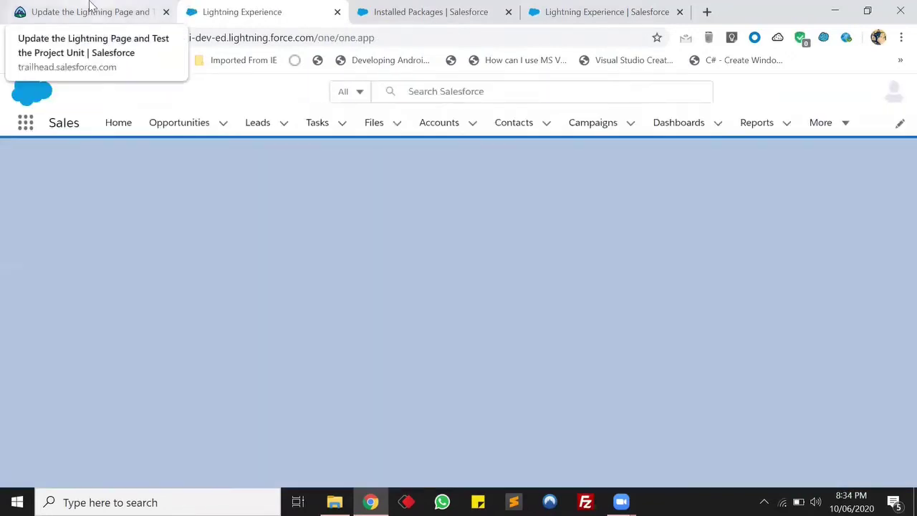
click(89, 10)
click(247, 10)
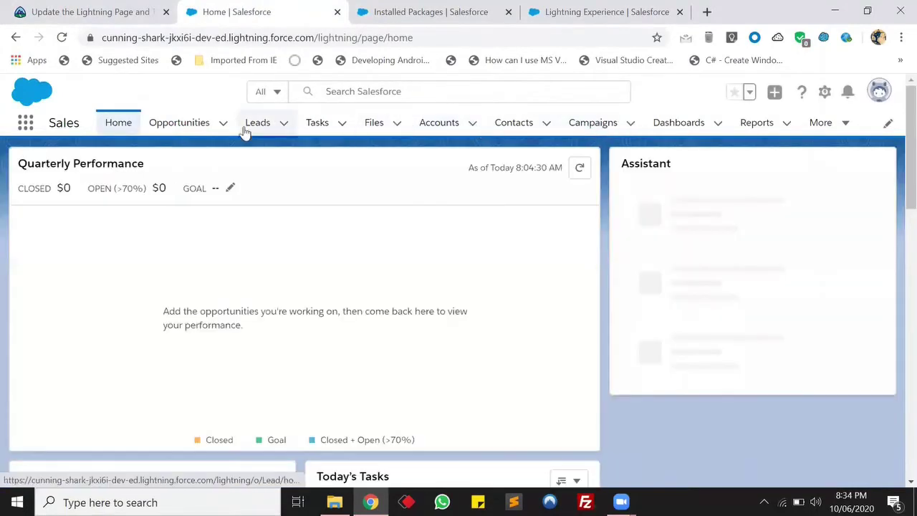
click(183, 123)
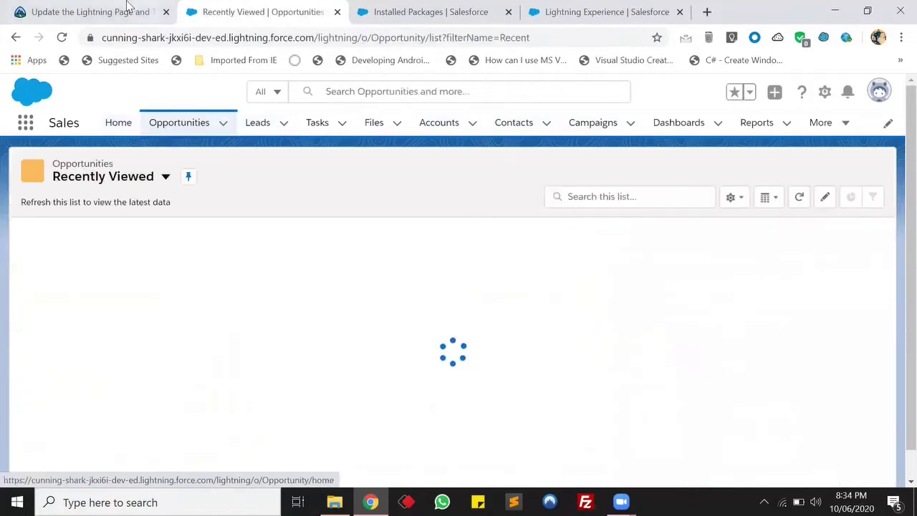
Step: Start a new opportunity and name it Winning Deal, as given in the Trailhead instructions
click(860, 171)
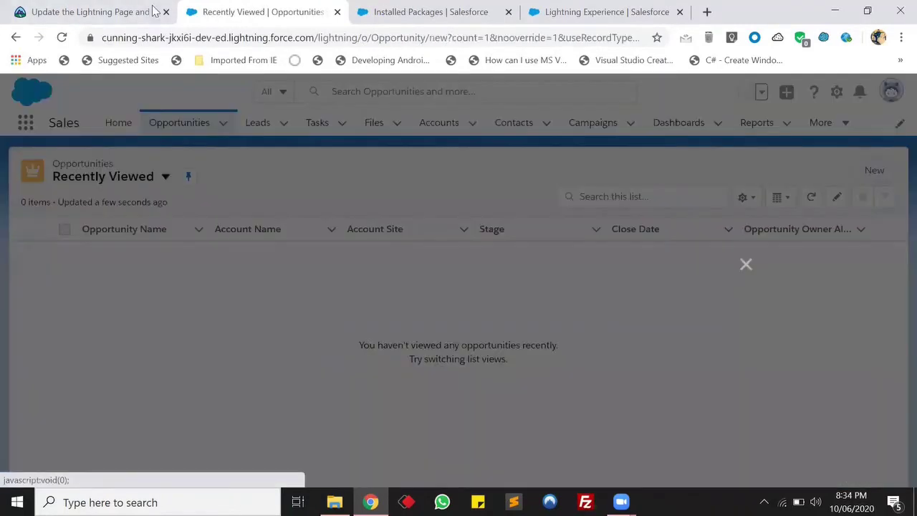
click(154, 11)
scroll(250, 337, down, 1)
scroll(195, 299, down, 1)
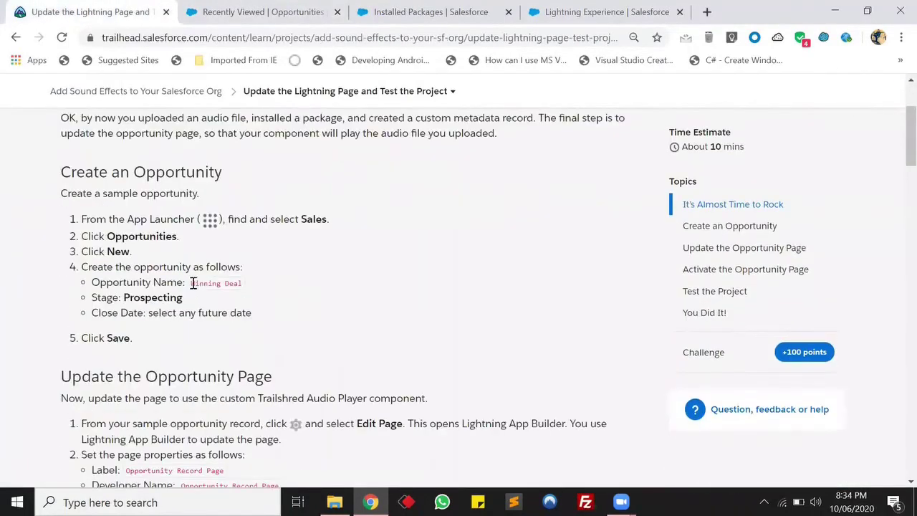
drag(191, 283, 240, 283)
click(192, 287)
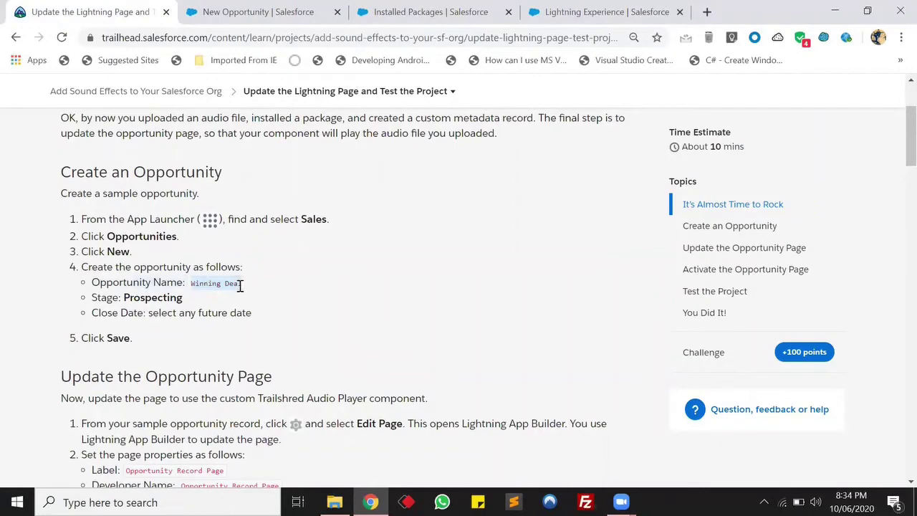
key(ctrl+Tab)
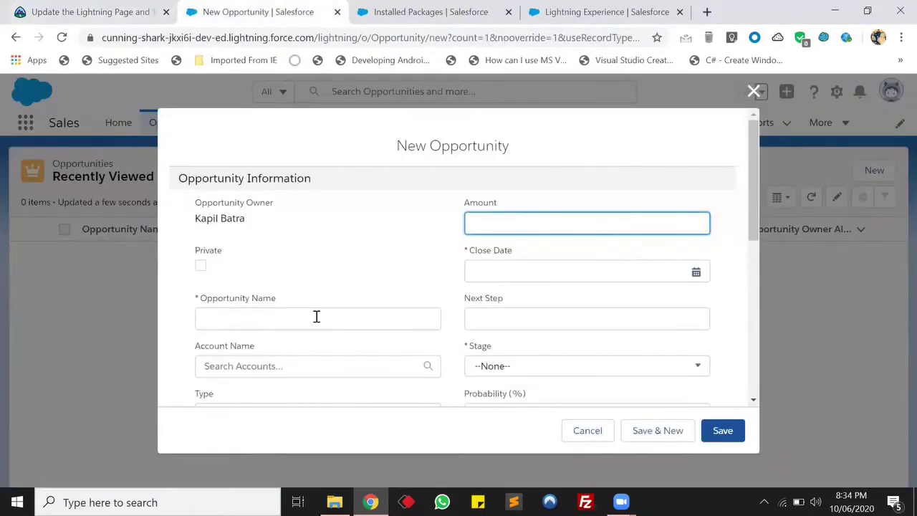
click(292, 313)
text(Winning Deal)
Step: Set the opportunity's close date to 6/30/2020 and its stage to Prospecting, and save it
scroll(511, 253, down, 1)
click(574, 201)
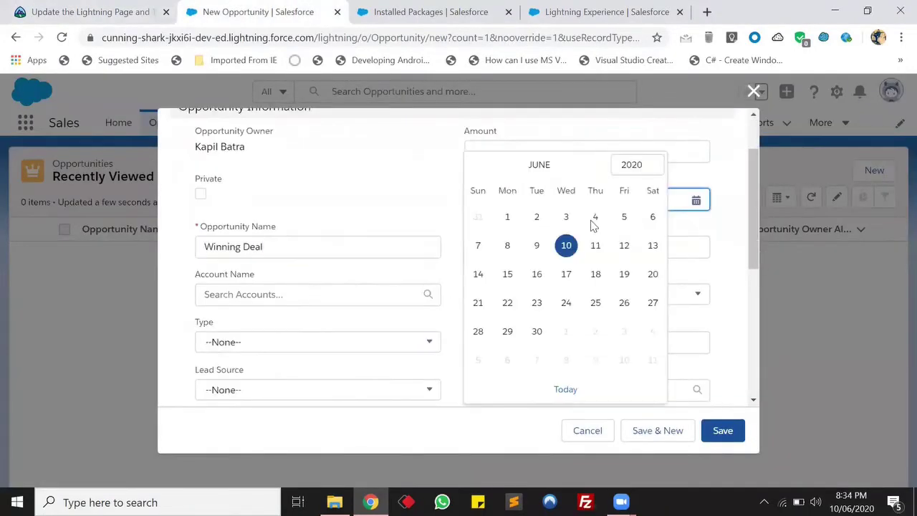
click(537, 333)
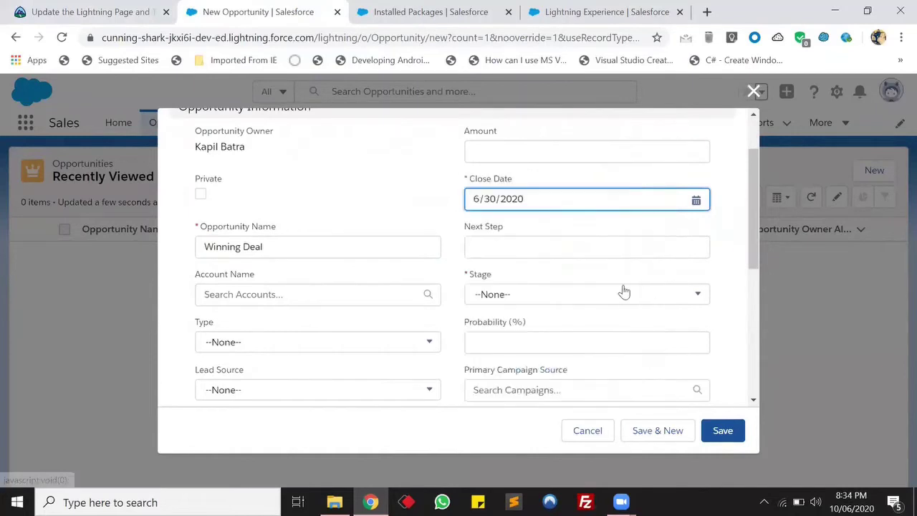
click(586, 301)
scroll(536, 188, down, 1)
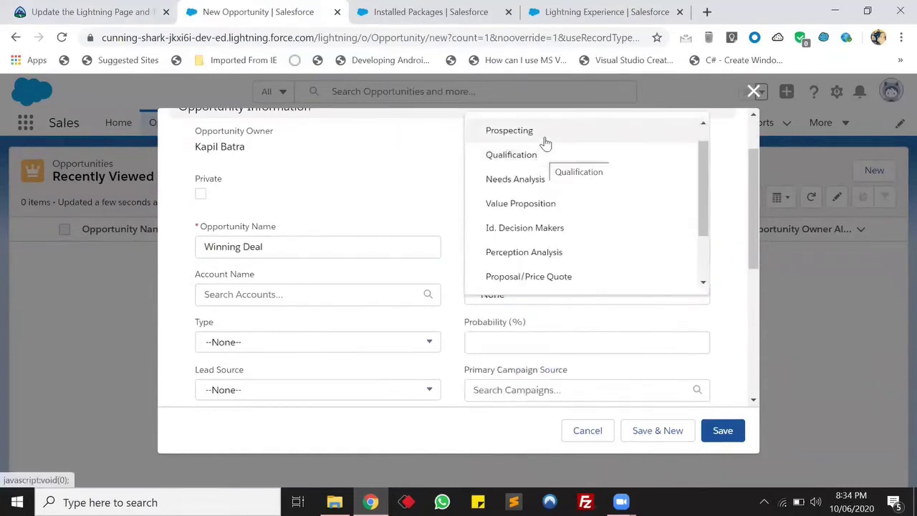
click(544, 144)
click(723, 435)
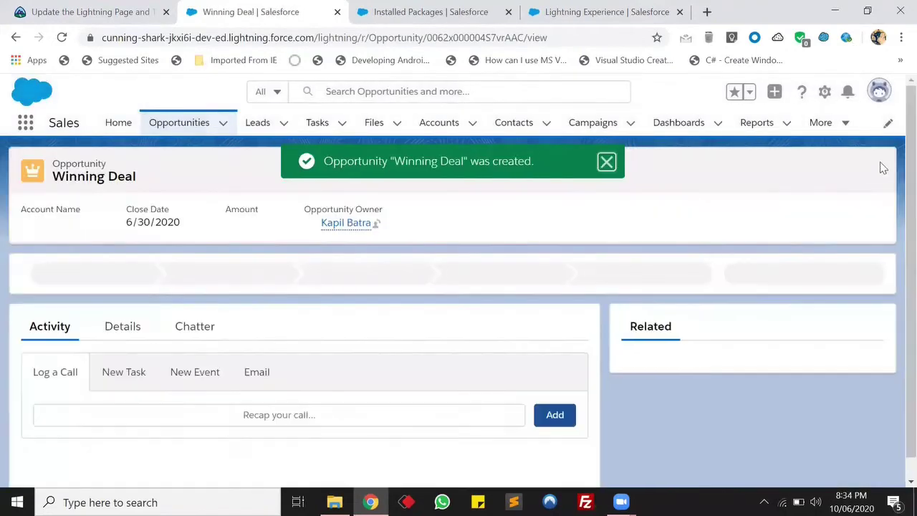
Step: Open the Winning Deal opportunity's record page for editing in Lightning App Builder and dismiss the pop-up tips
click(824, 93)
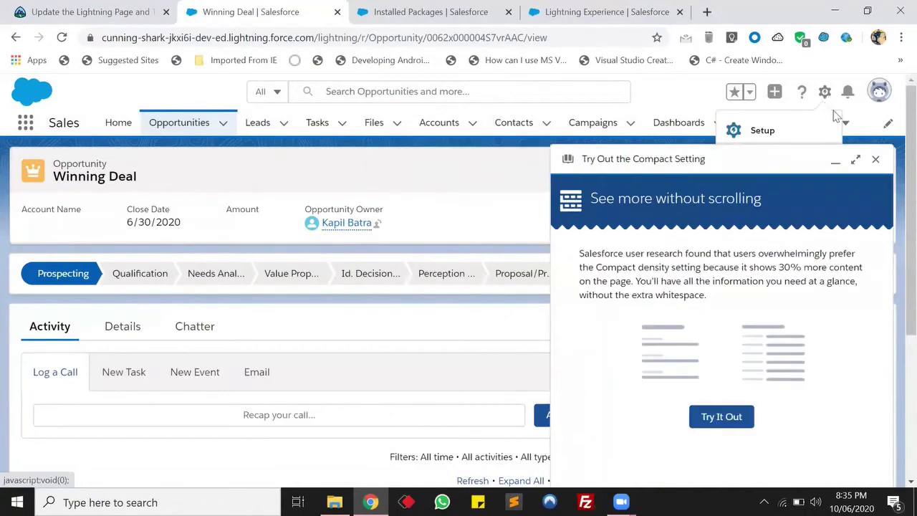
click(877, 163)
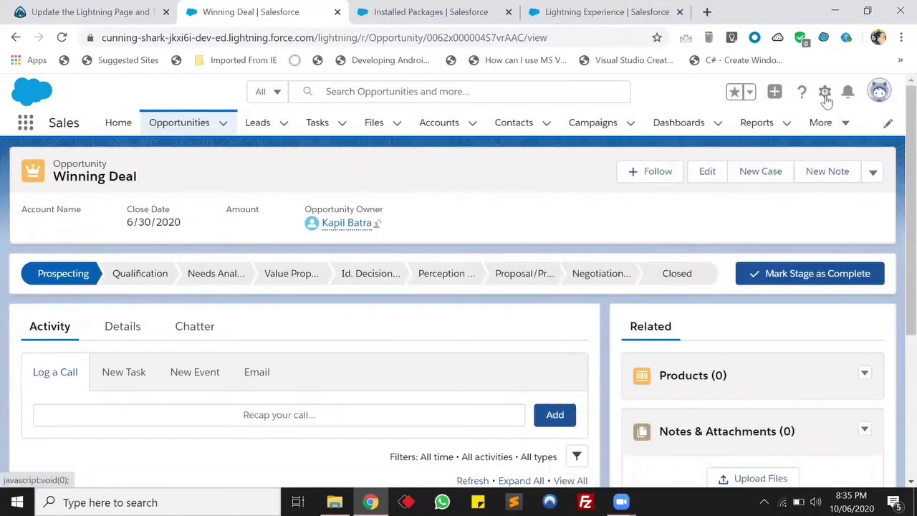
click(824, 93)
click(745, 258)
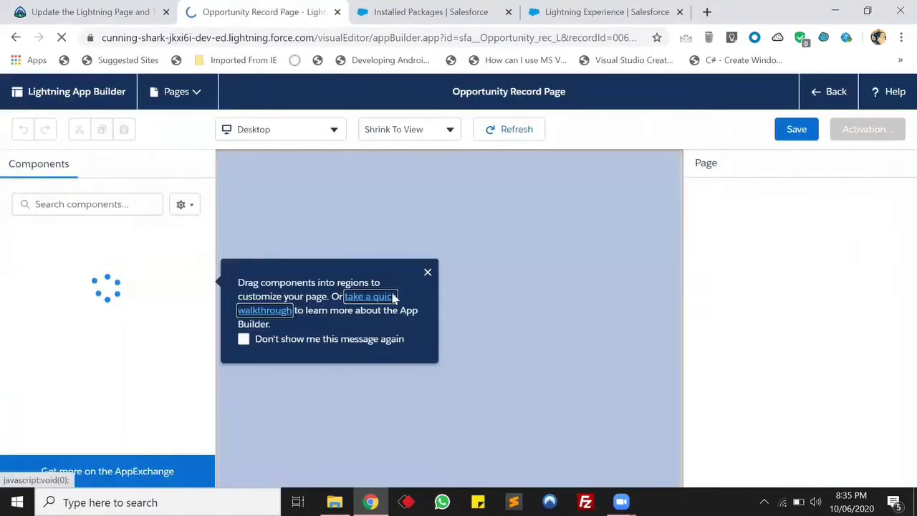
click(428, 275)
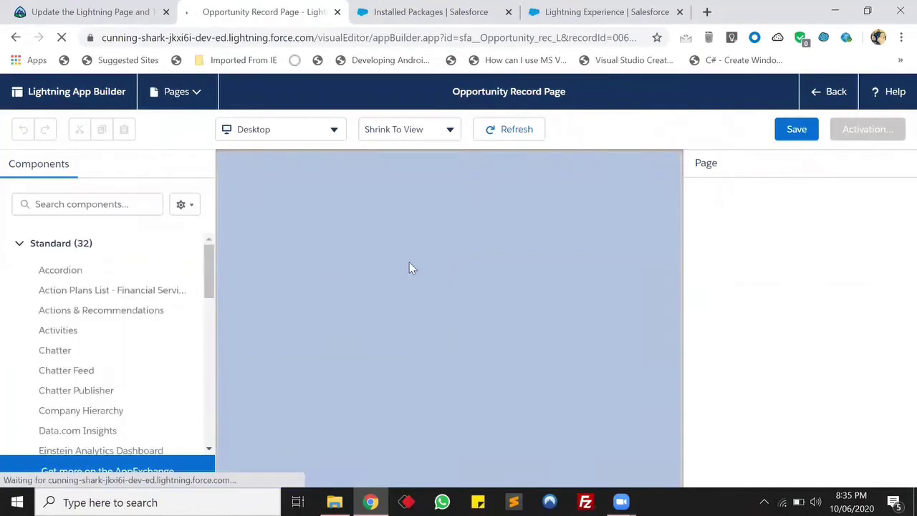
Step: Search the components for audio and place the Trailshred Audio Player below the Activity section, checking the Trailhead instructions
click(102, 203)
text(au)
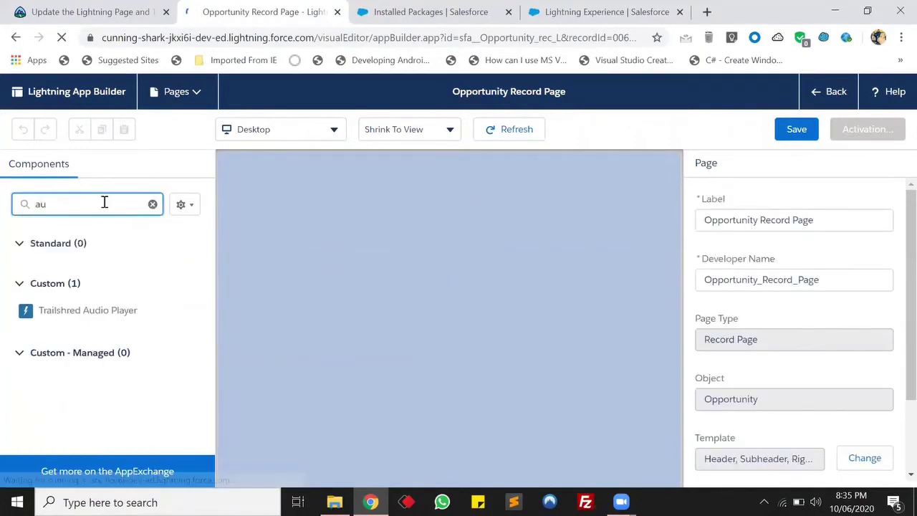
text(dio)
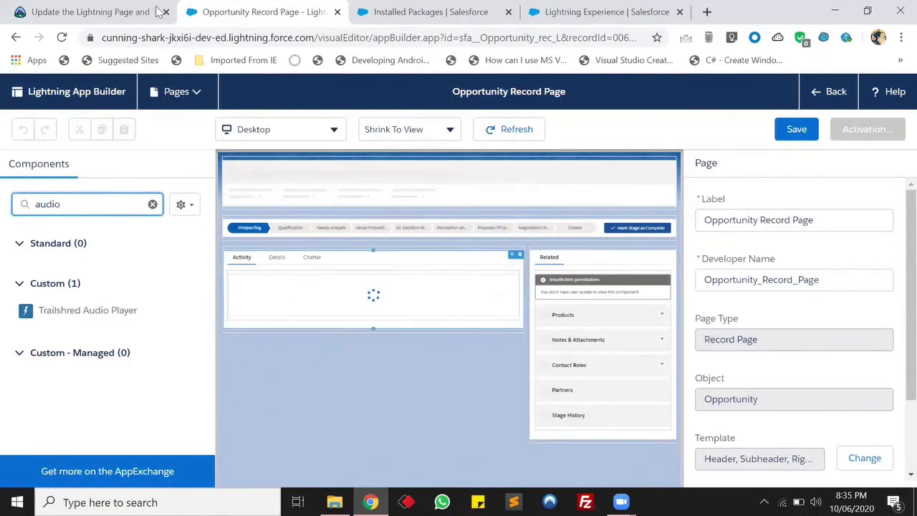
click(93, 11)
scroll(430, 293, down, 1)
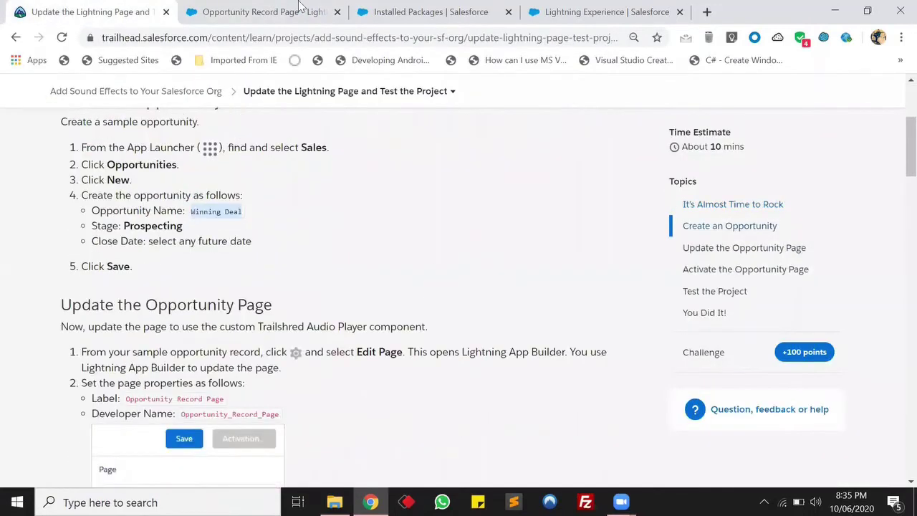
click(299, 11)
scroll(482, 303, down, 1)
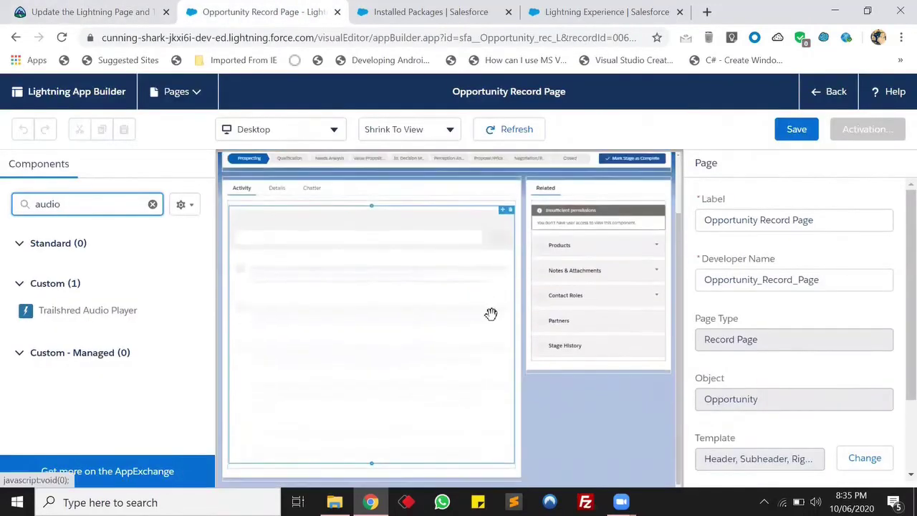
drag(71, 316, 261, 416)
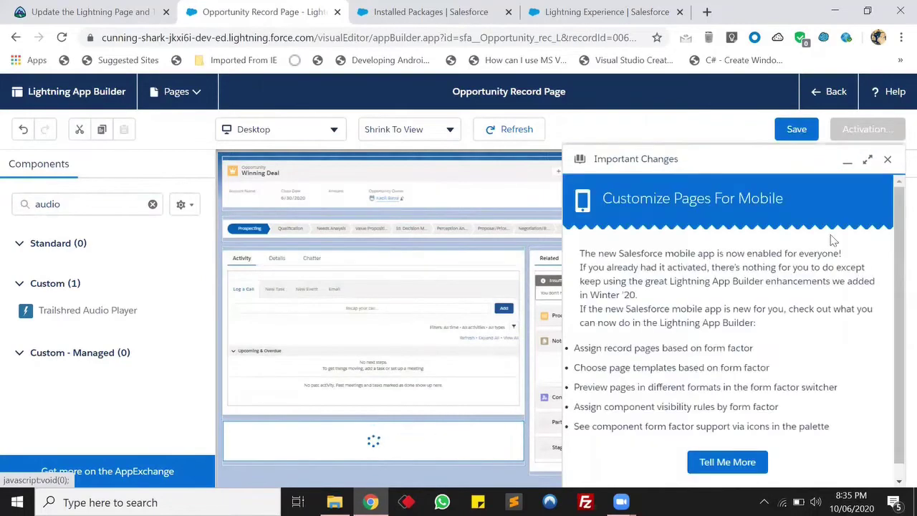
click(887, 160)
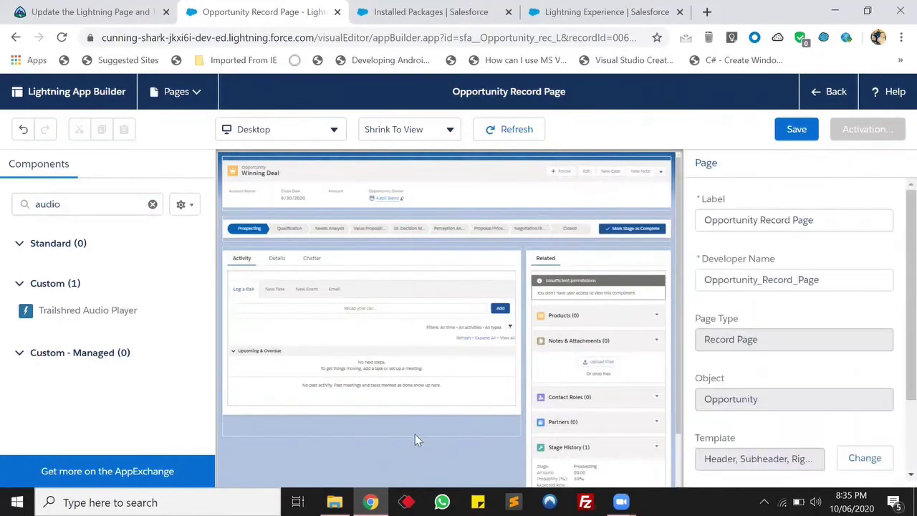
click(420, 426)
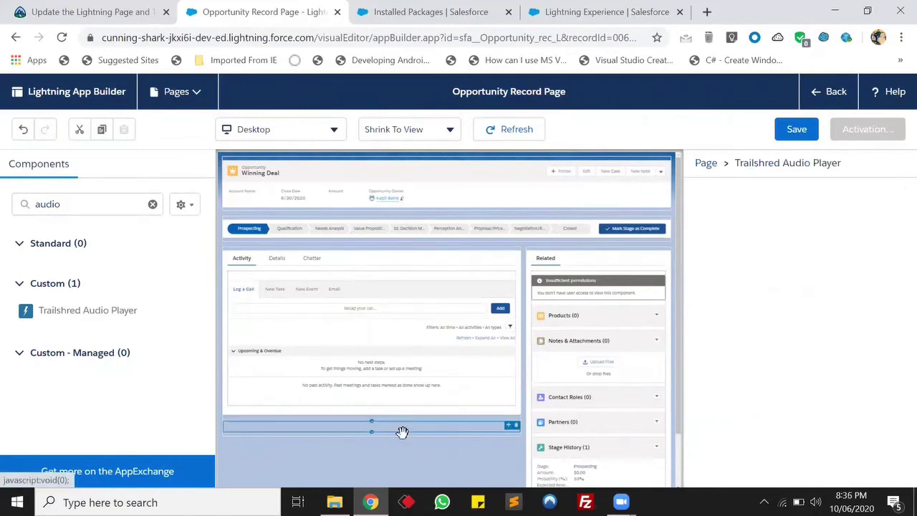
Step: Save the Opportunity Record Page and activate it as the org default
click(797, 131)
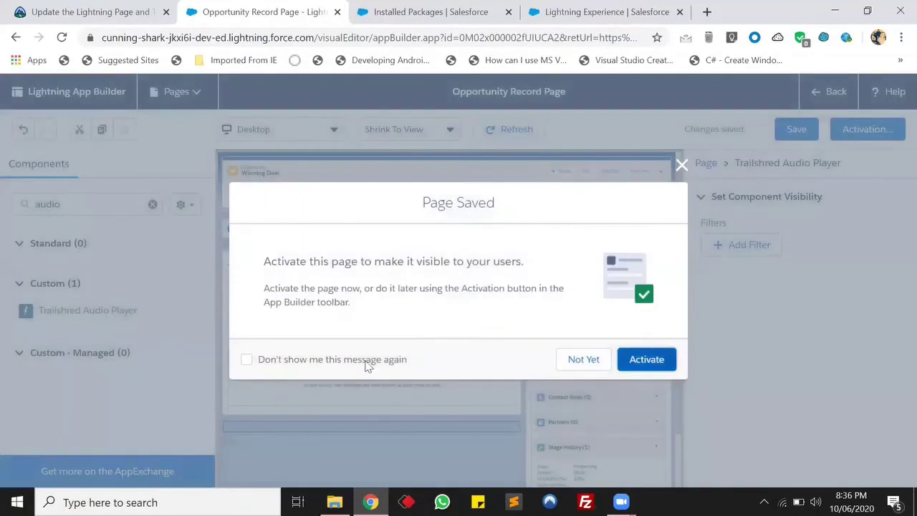
click(654, 364)
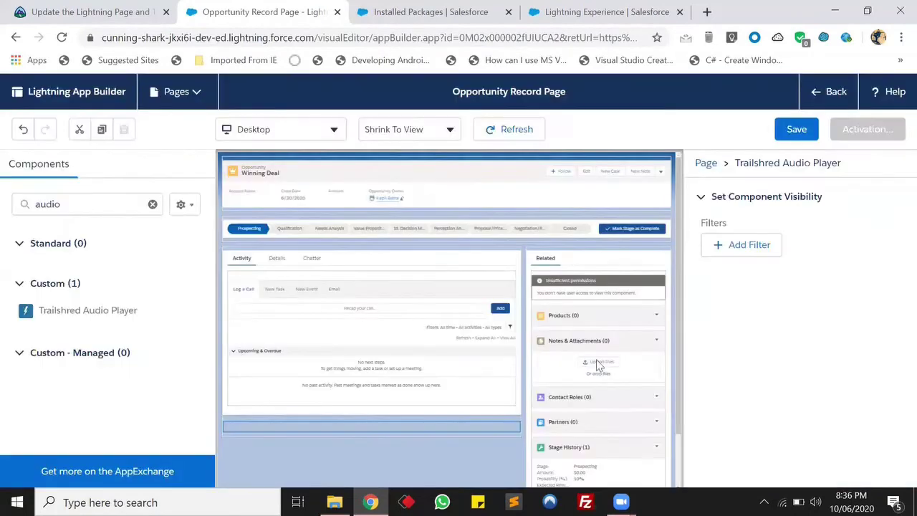
click(795, 129)
scroll(353, 301, down, 3)
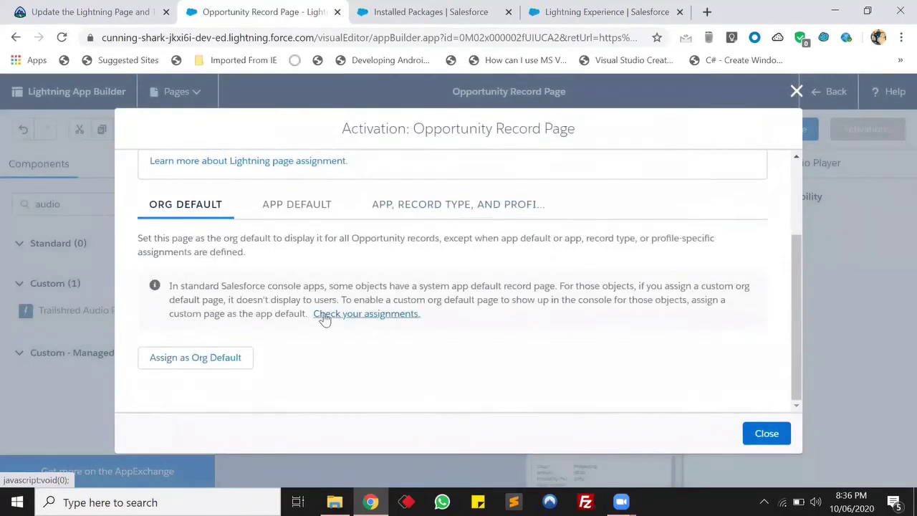
click(217, 364)
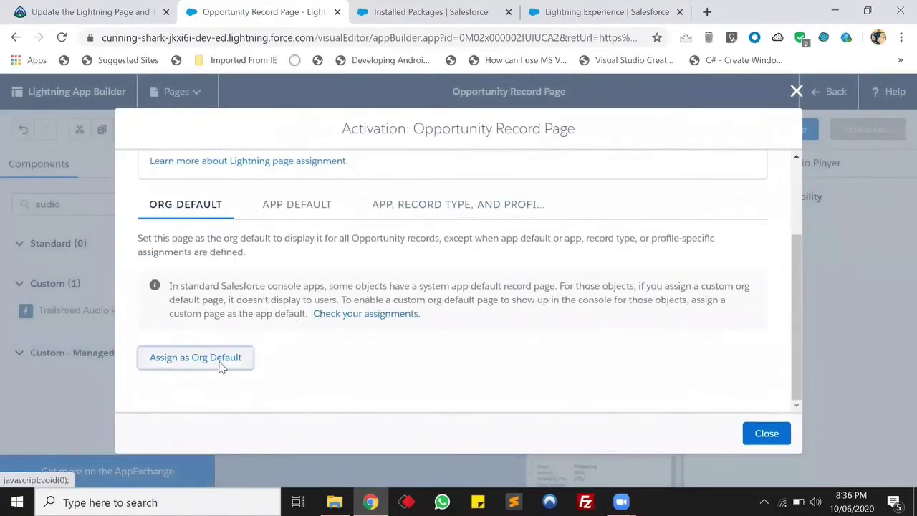
click(356, 318)
click(759, 418)
click(765, 389)
click(802, 130)
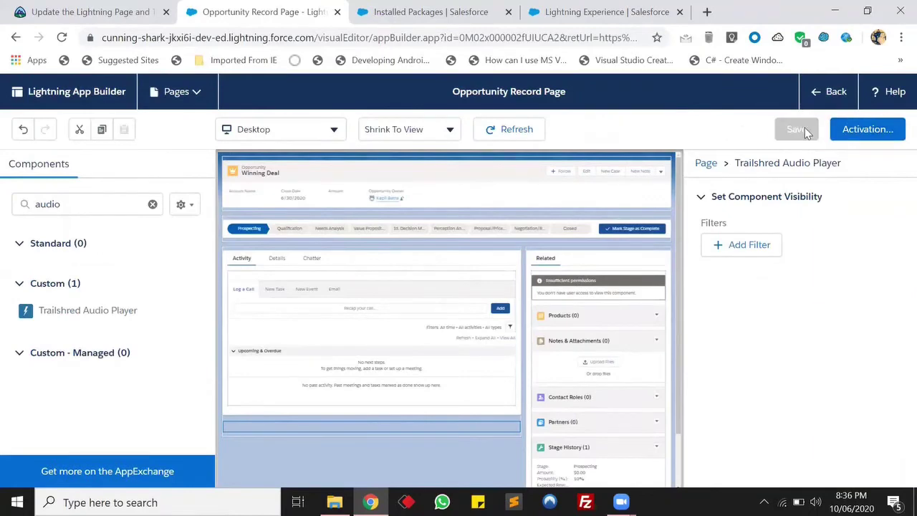
Step: Leave the page editor for the Winning Deal opportunity record and reload it
click(825, 99)
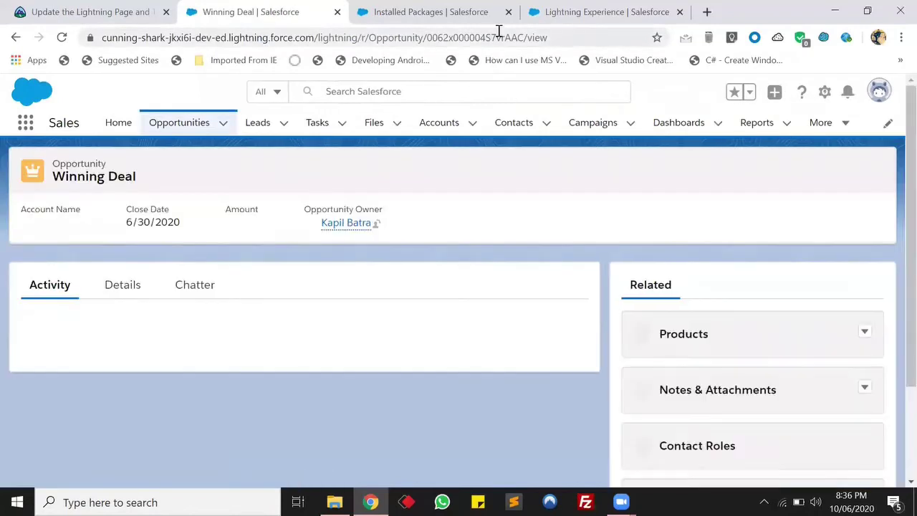
click(500, 37)
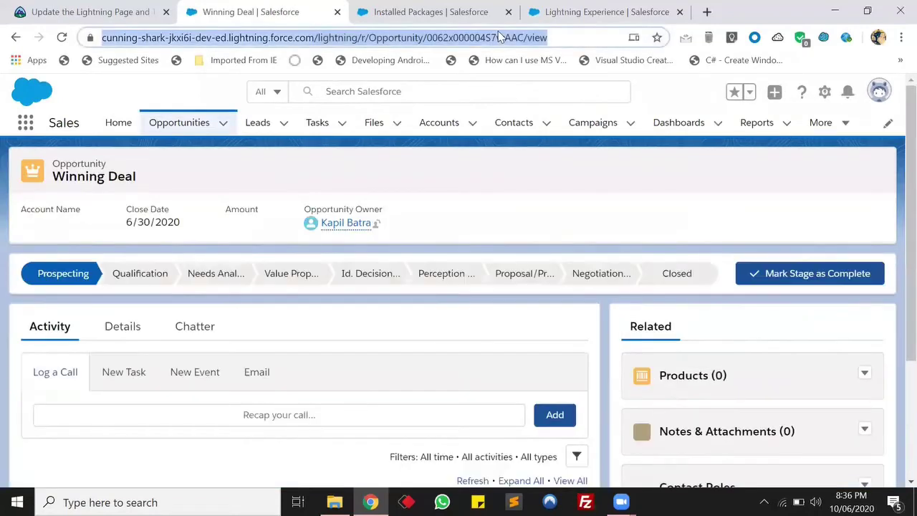
key(Return)
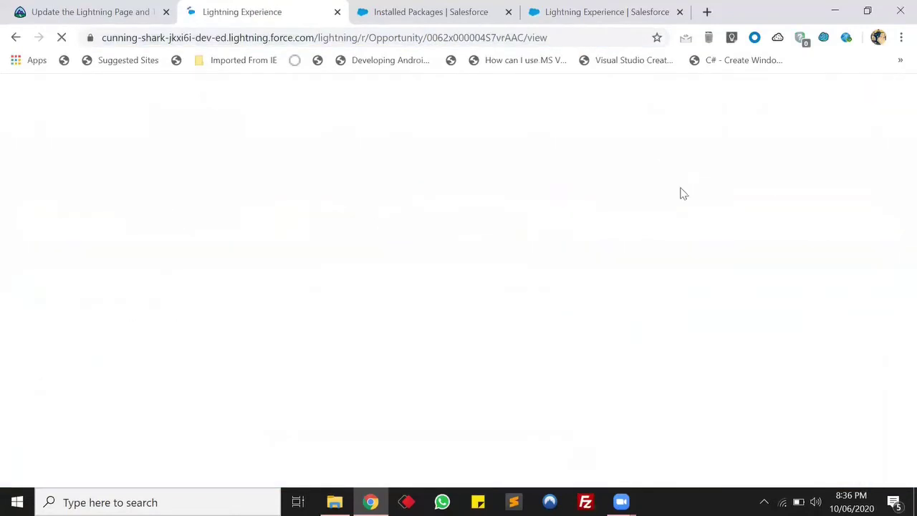
Step: Raise the computer's speaker volume to 91 and return to the opportunity record
click(815, 501)
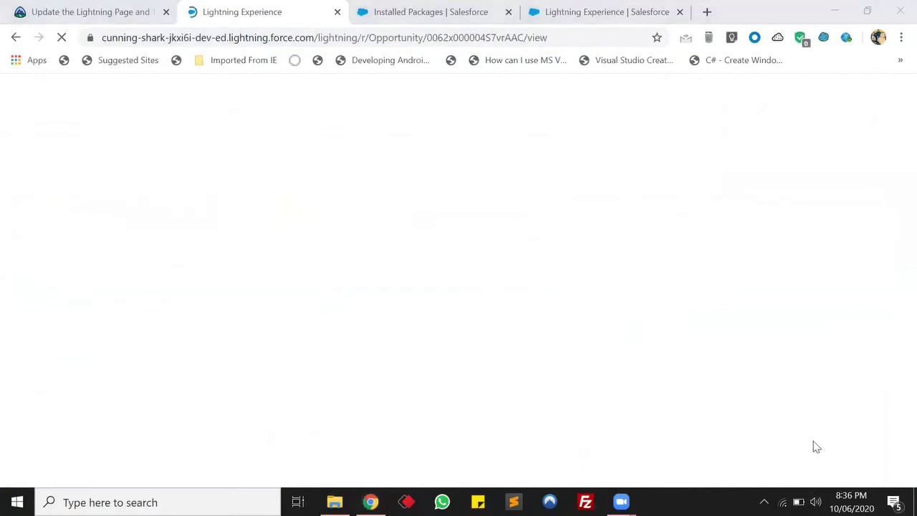
scroll(815, 448, up, 7)
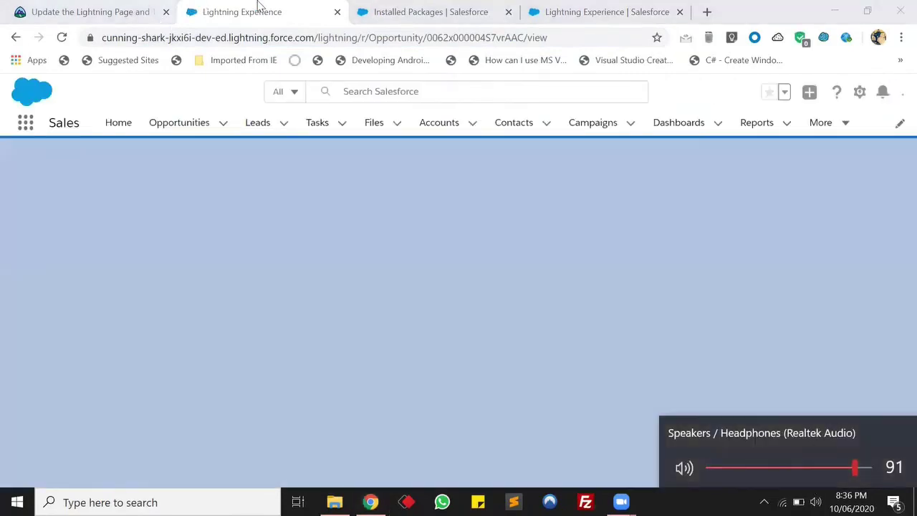
click(258, 6)
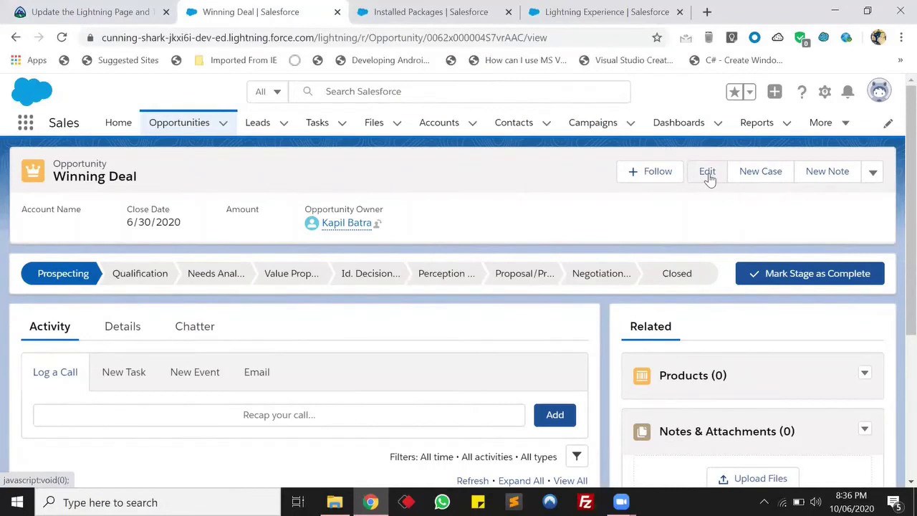
Step: Change the Winning Deal opportunity's stage to Closed Won and save it
click(707, 172)
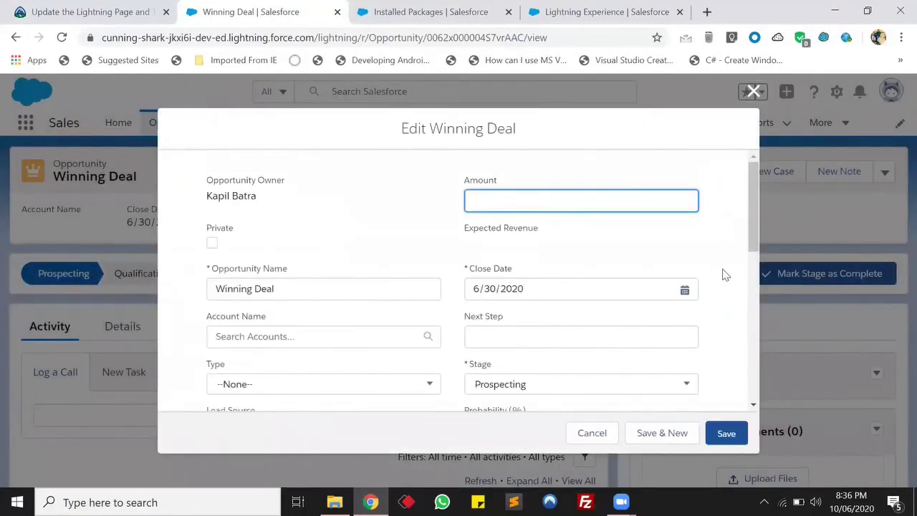
scroll(720, 267, down, 2)
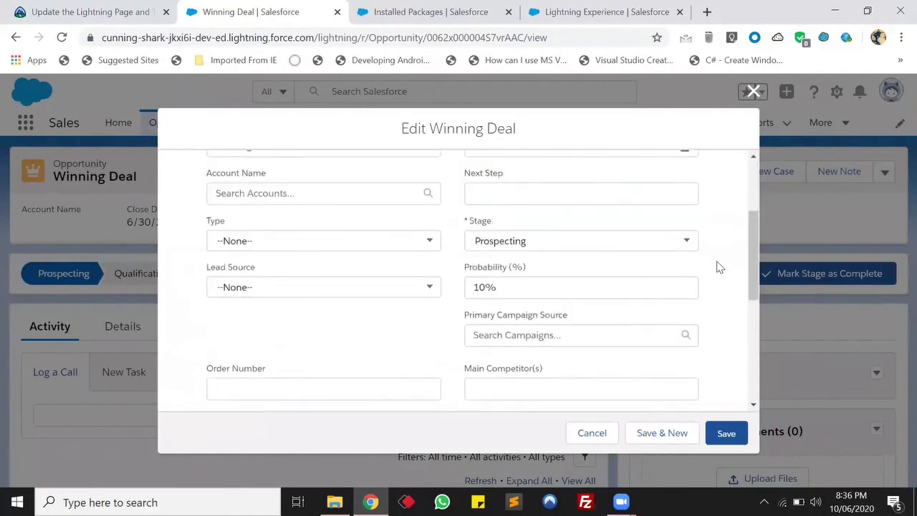
click(626, 247)
scroll(589, 308, down, 2)
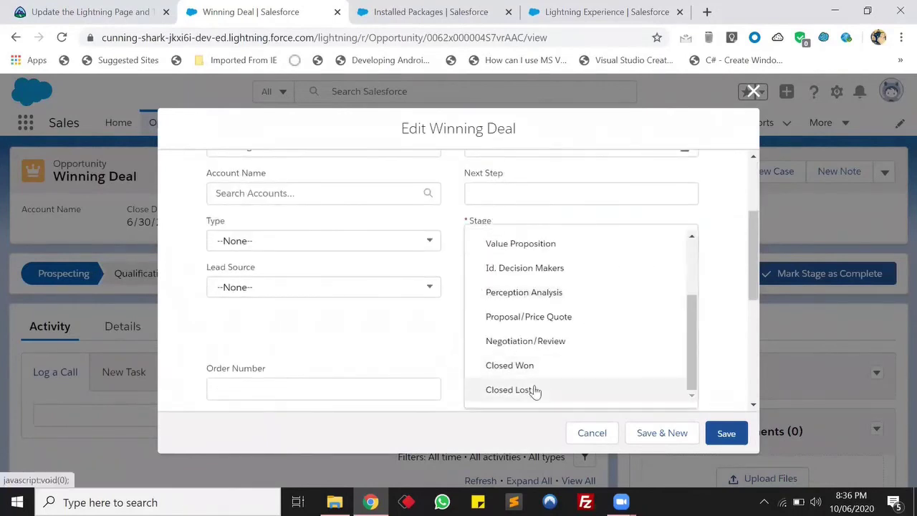
click(581, 365)
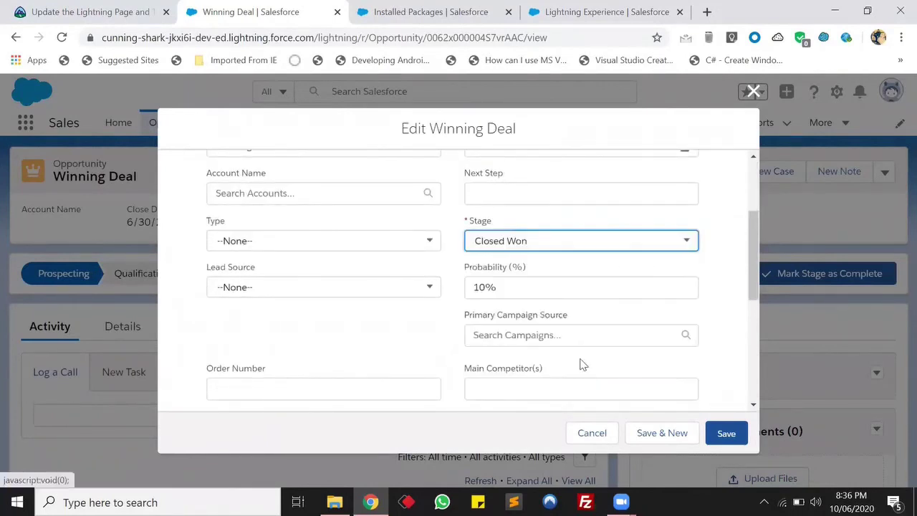
click(738, 439)
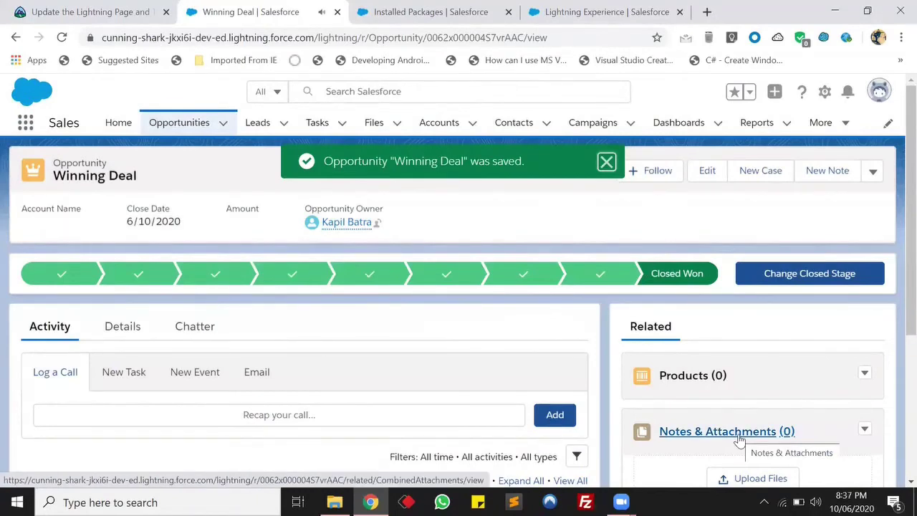
Step: Return to the Trailhead instructions and submit the step for verification to earn 100 points
click(89, 8)
scroll(392, 204, down, 8)
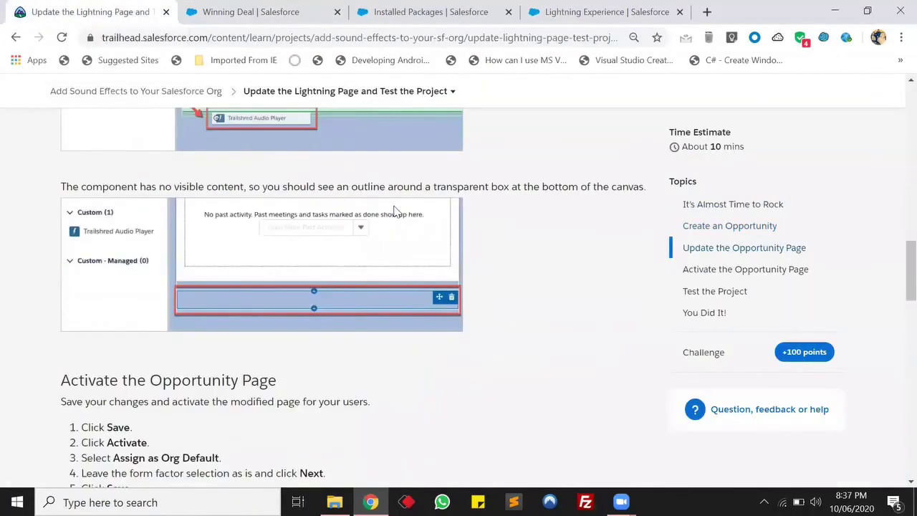
scroll(394, 211, down, 15)
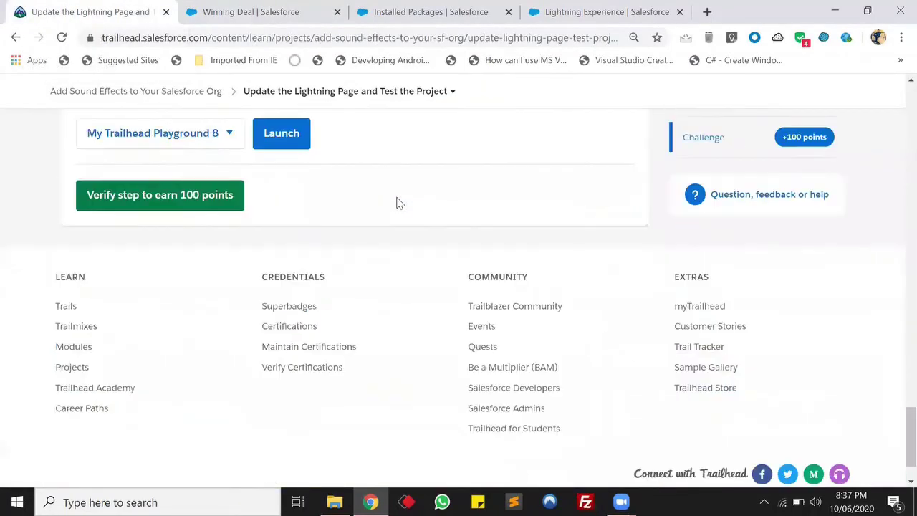
click(197, 198)
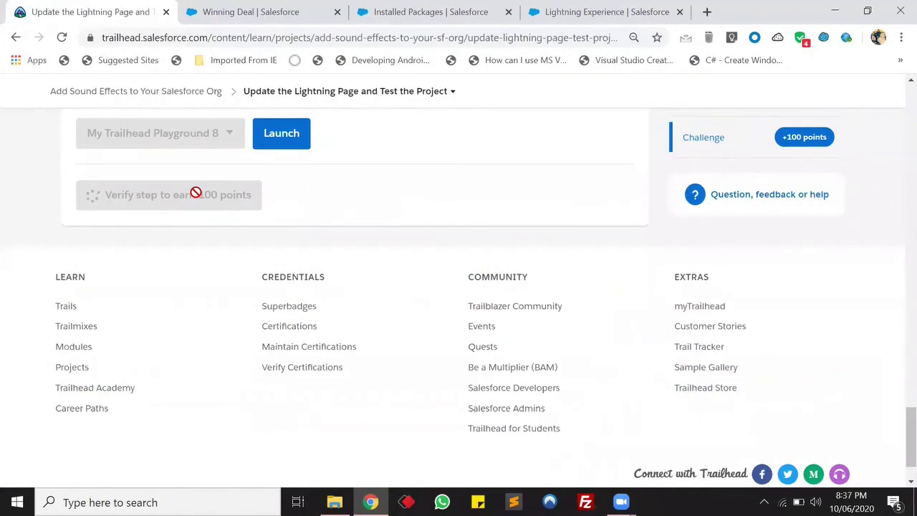
Step: Look over the Trailhead unit's instructions, the project's list of steps and the verification status
scroll(445, 201, up, 15)
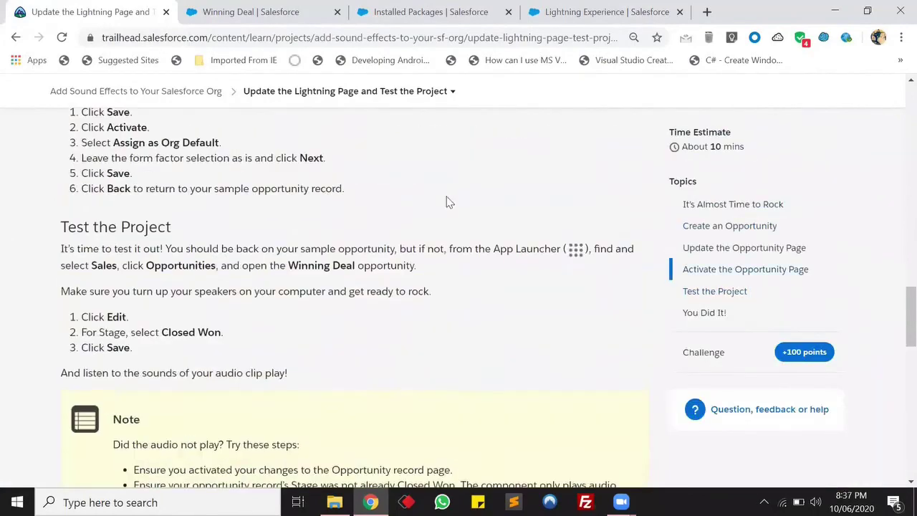
scroll(445, 202, up, 10)
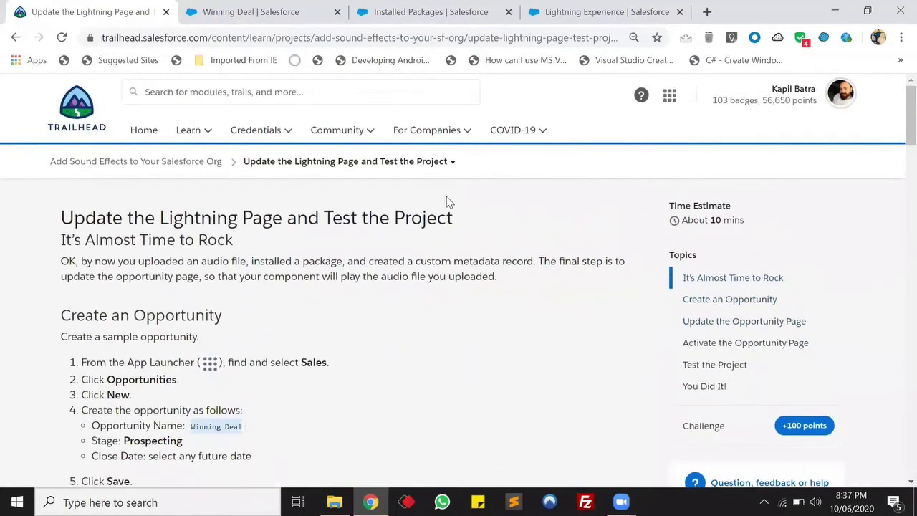
click(450, 162)
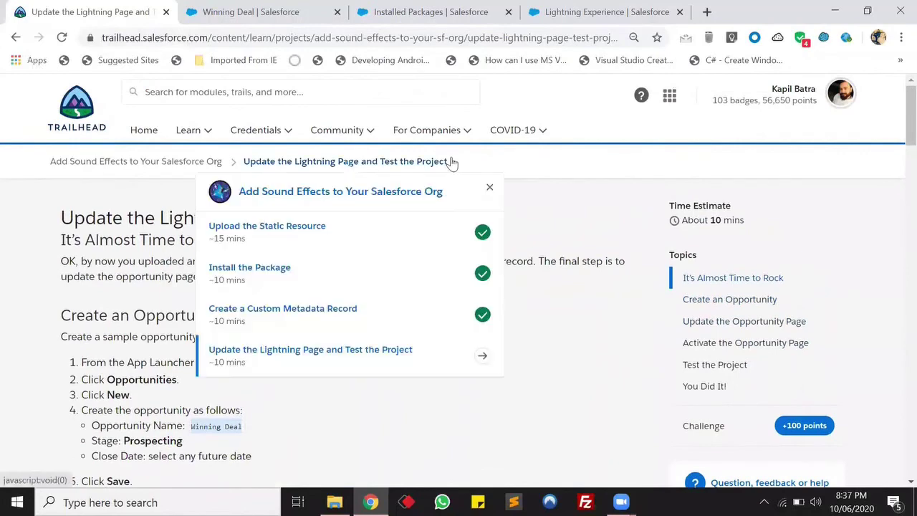
click(450, 161)
scroll(475, 239, down, 20)
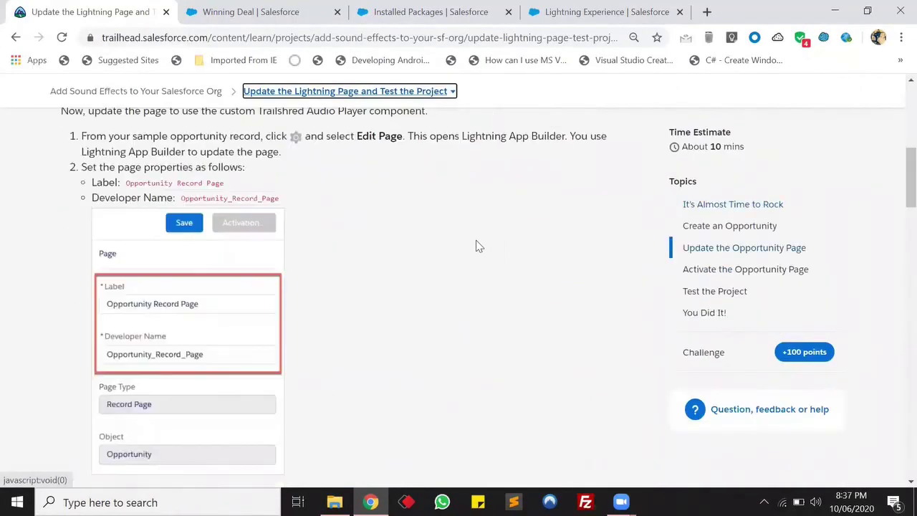
scroll(478, 236, down, 5)
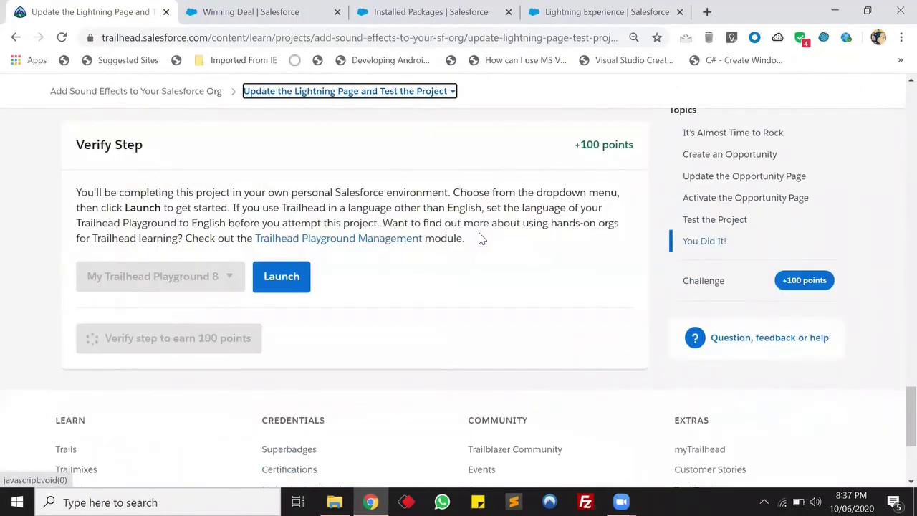